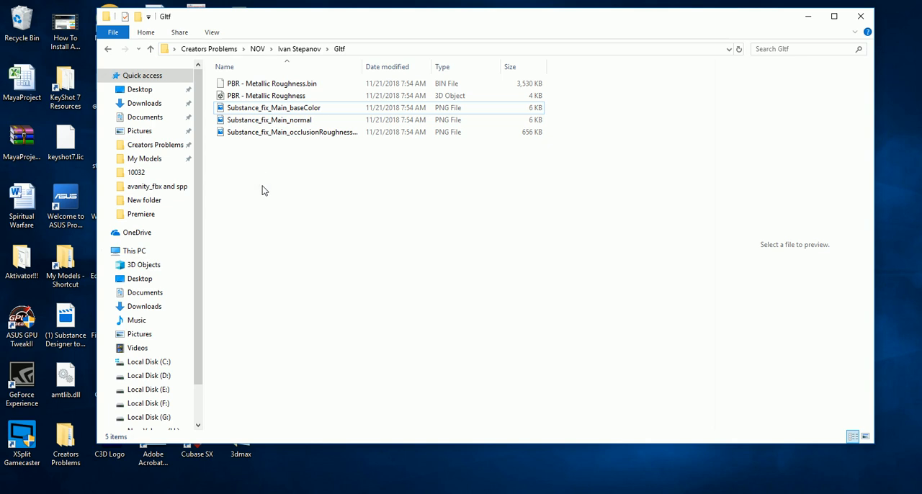
Preview the PBR - Metallic Roughness 3D object in the Gltf folder, viewing the model from another angle
{"action": "left_click_drag", "start_coordinate": [368, 23], "coordinate": [376, 28]}
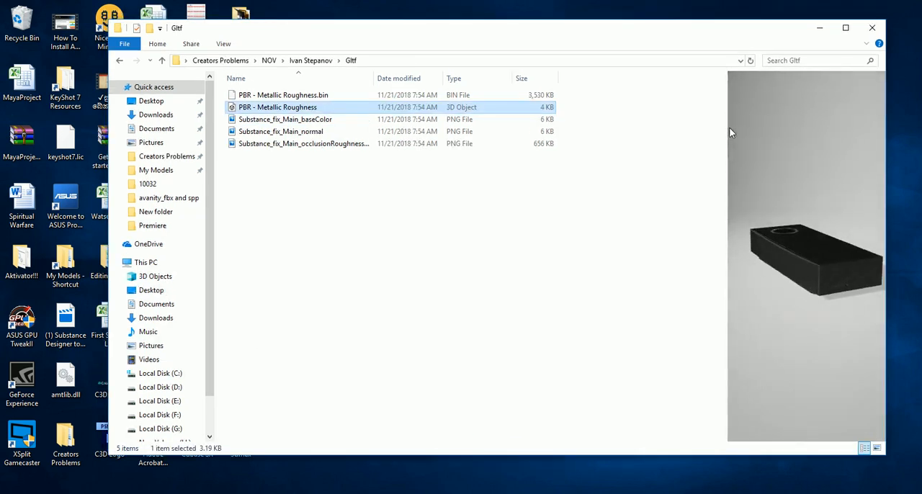
{"action": "mouse_move", "coordinate": [792, 285]}
{"action": "left_mouse_down"}
{"action": "mouse_move", "coordinate": [776, 247]}
{"action": "mouse_move", "coordinate": [795, 263]}
{"action": "mouse_move", "coordinate": [802, 223]}
{"action": "mouse_move", "coordinate": [807, 315]}
{"action": "mouse_move", "coordinate": [785, 266]}
{"action": "mouse_move", "coordinate": [804, 292]}
{"action": "mouse_move", "coordinate": [776, 264]}
{"action": "mouse_move", "coordinate": [789, 319]}
{"action": "mouse_move", "coordinate": [829, 289]}
{"action": "mouse_move", "coordinate": [814, 303]}
{"action": "mouse_move", "coordinate": [782, 277]}
{"action": "left_mouse_up"}
{"action": "left_click", "coordinate": [317, 190]}
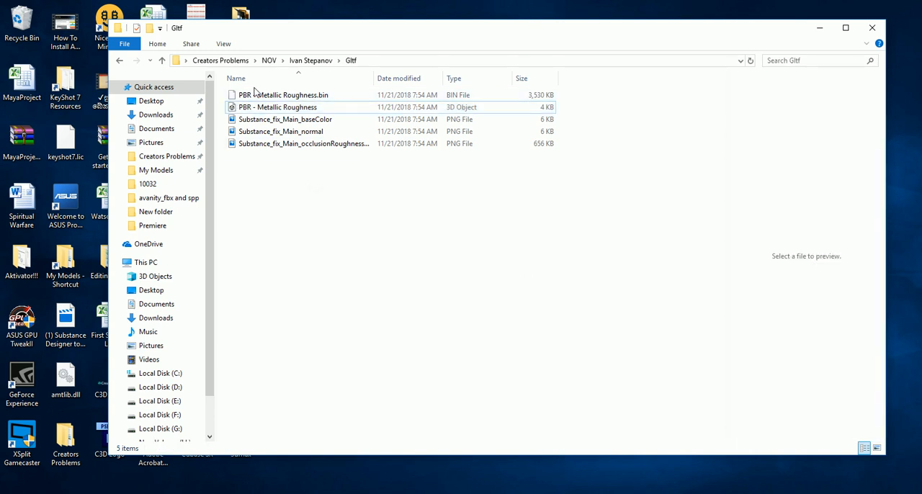
Examine the exported glTF file set, previewing the base color, normal and occlusion-roughness-metallic textures one by one
{"action": "left_click_drag", "start_coordinate": [340, 35], "coordinate": [326, 37]}
{"action": "left_click_drag", "start_coordinate": [249, 195], "coordinate": [319, 90]}
{"action": "left_click", "coordinate": [321, 158]}
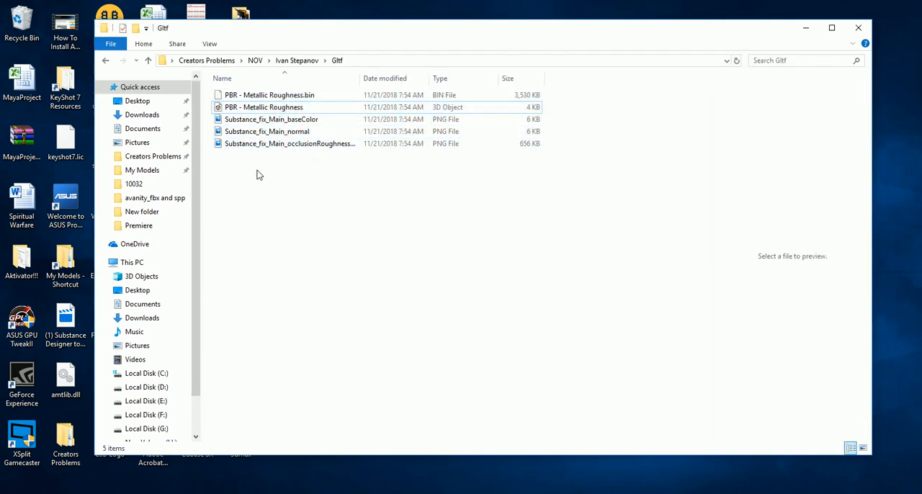
{"action": "left_click_drag", "start_coordinate": [257, 172], "coordinate": [301, 113]}
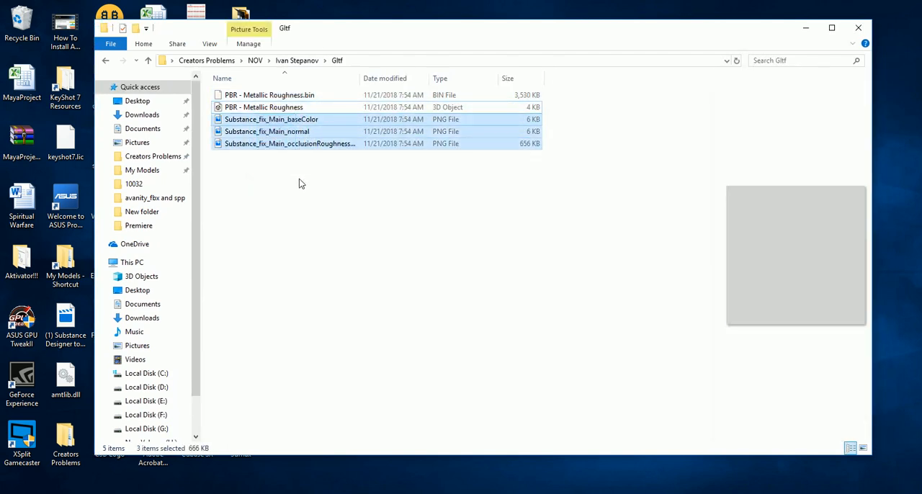
{"action": "left_click", "coordinate": [305, 121]}
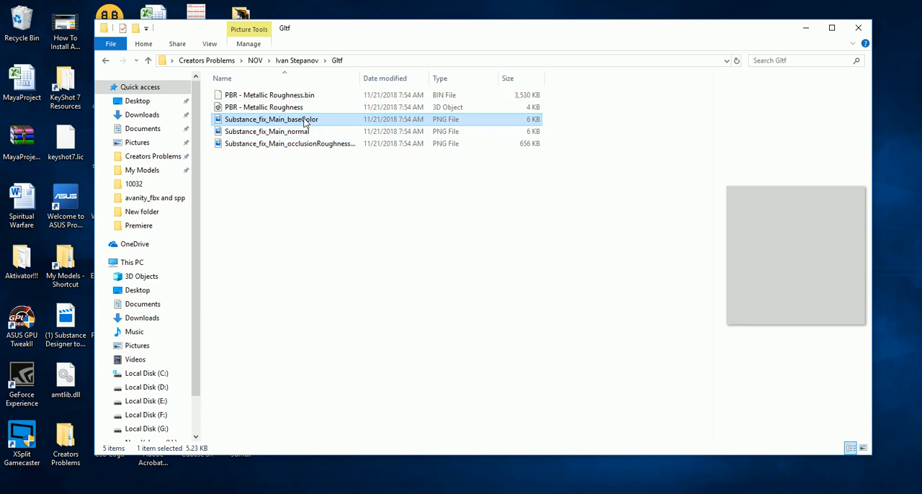
{"action": "left_click", "coordinate": [306, 133]}
{"action": "left_click", "coordinate": [309, 145]}
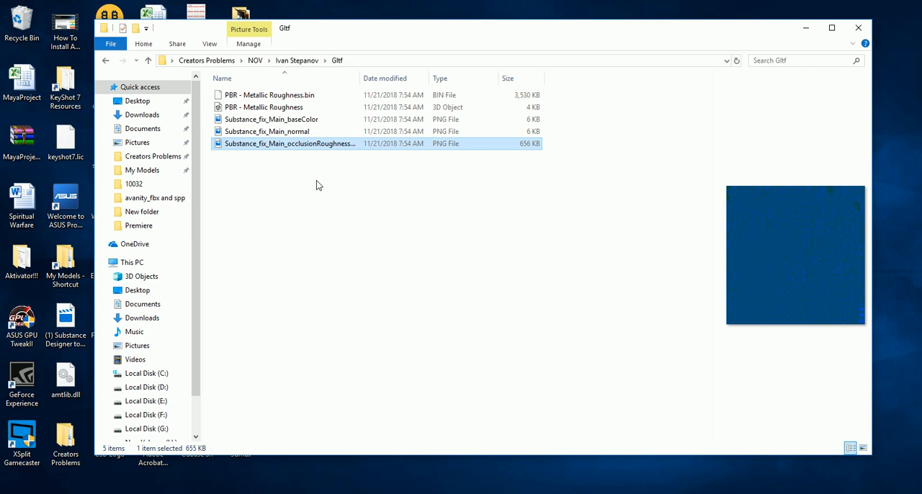
{"action": "left_click_drag", "start_coordinate": [263, 173], "coordinate": [301, 95]}
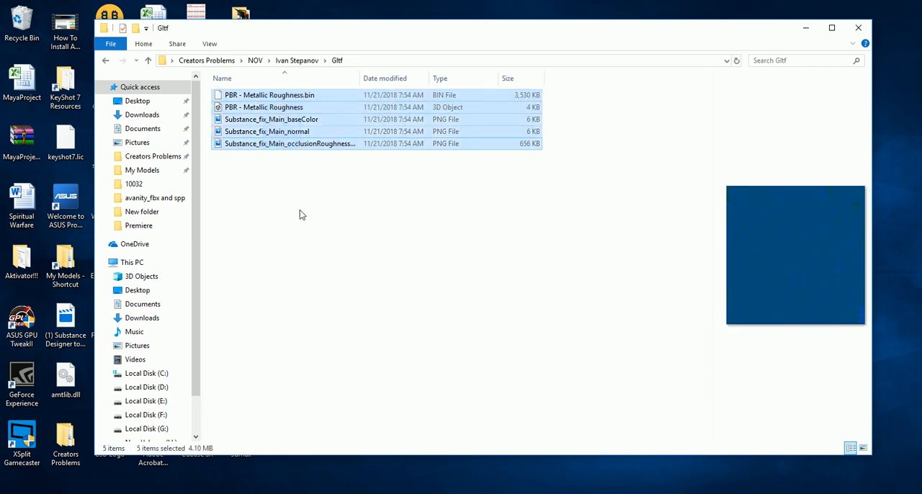
{"action": "left_click", "coordinate": [298, 206]}
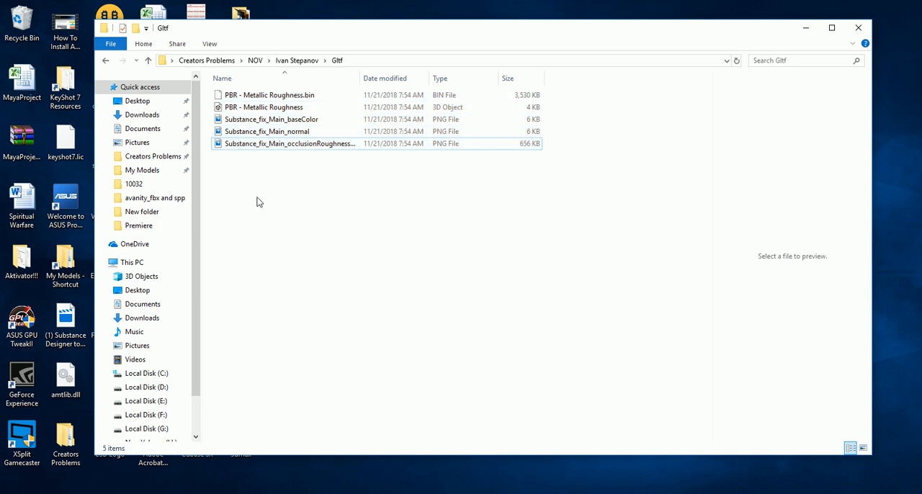
Check where the Gltf folder sits among the project files in its parent folder, and reopen it
{"action": "left_click", "coordinate": [299, 61]}
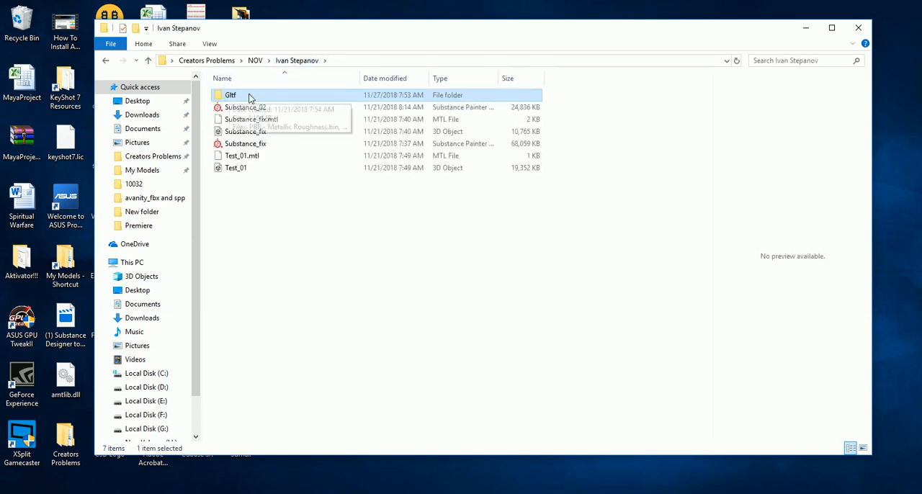
{"action": "double_click", "coordinate": [278, 95]}
{"action": "left_click_drag", "start_coordinate": [220, 194], "coordinate": [584, 166]}
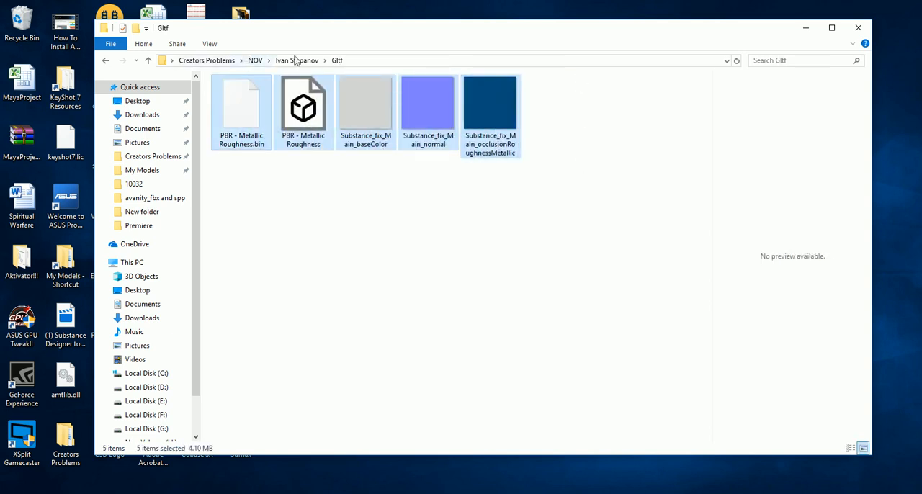
{"action": "left_click", "coordinate": [298, 60]}
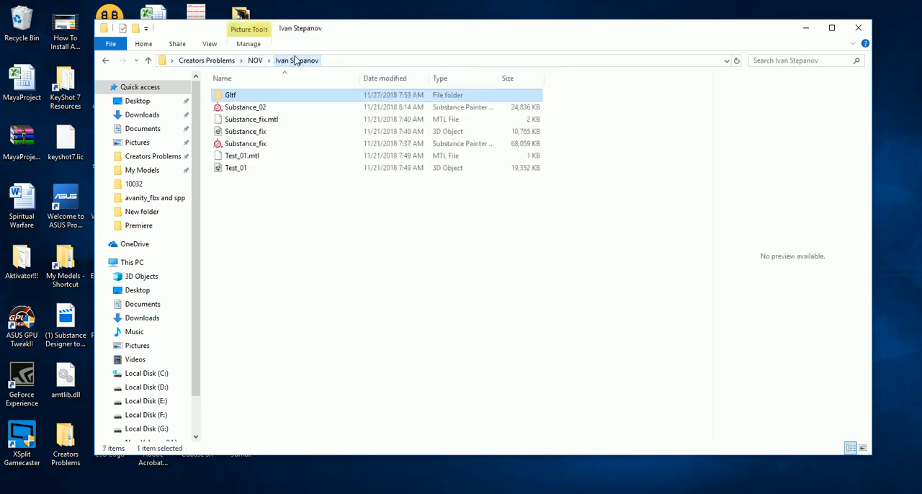
{"action": "double_click", "coordinate": [293, 96]}
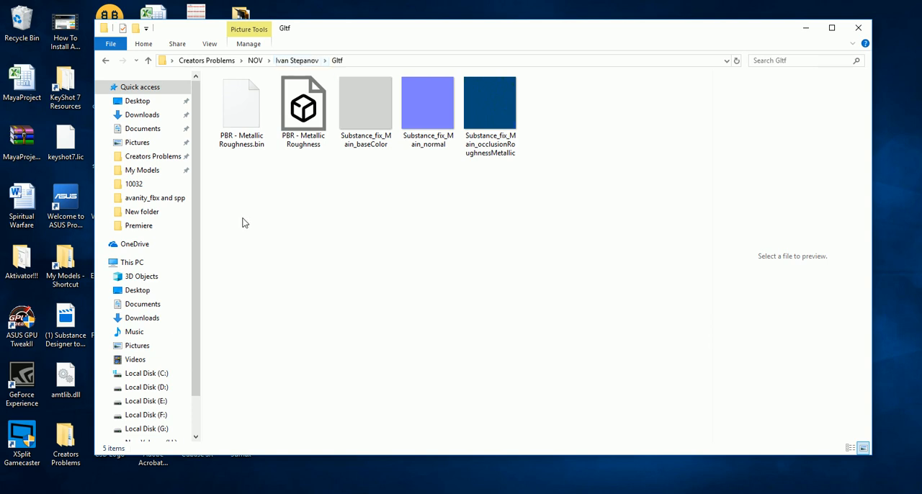
Compress all five files inside the Gltf folder into one ZIP archive, keeping the suggested name
{"action": "left_click_drag", "start_coordinate": [232, 234], "coordinate": [577, 72]}
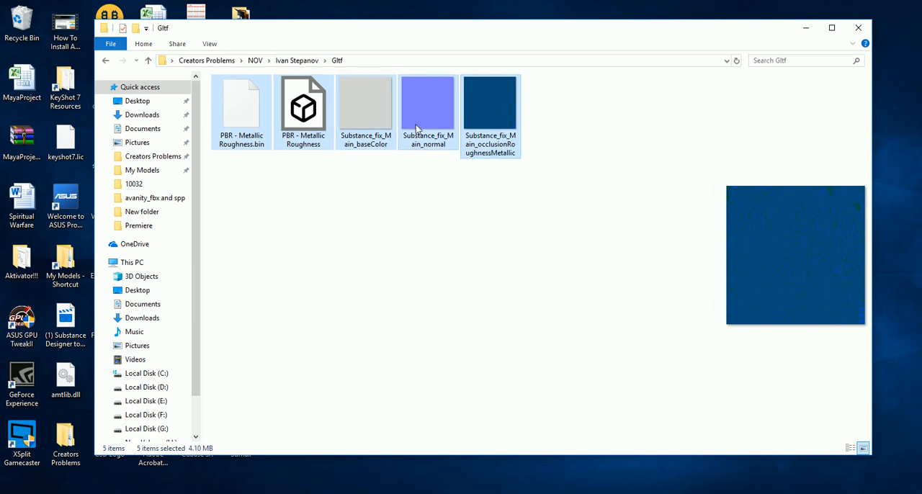
{"action": "right_click", "coordinate": [315, 121]}
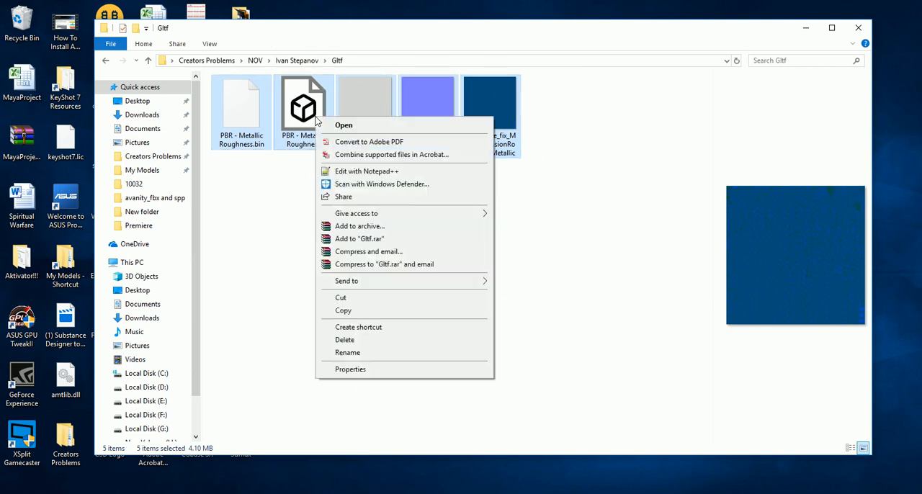
{"action": "mouse_move", "coordinate": [398, 285]}
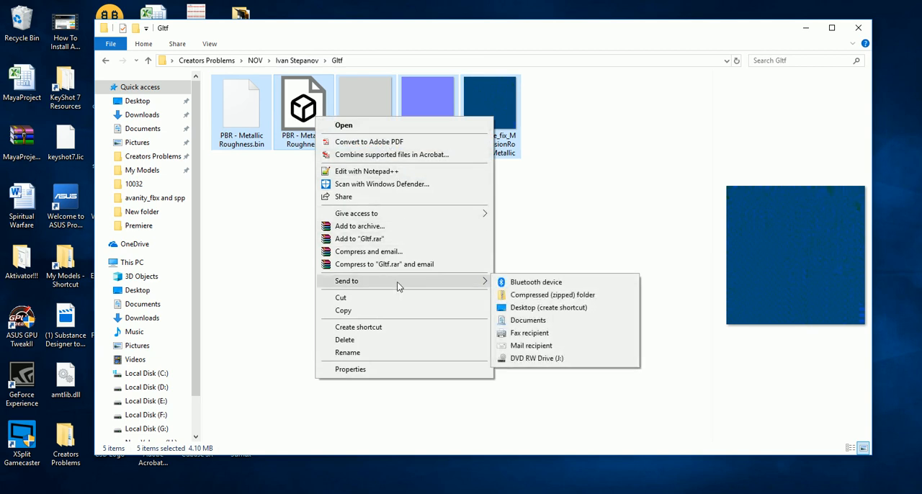
{"action": "left_click", "coordinate": [539, 295]}
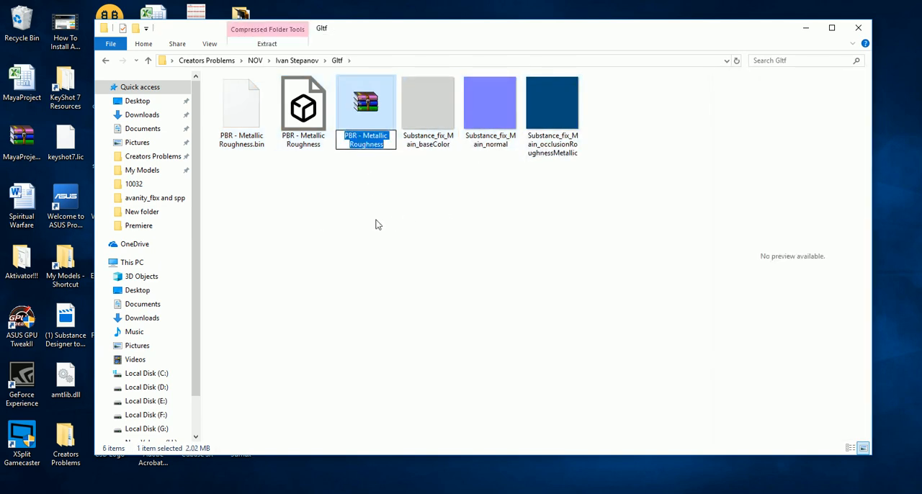
{"action": "left_click", "coordinate": [379, 223]}
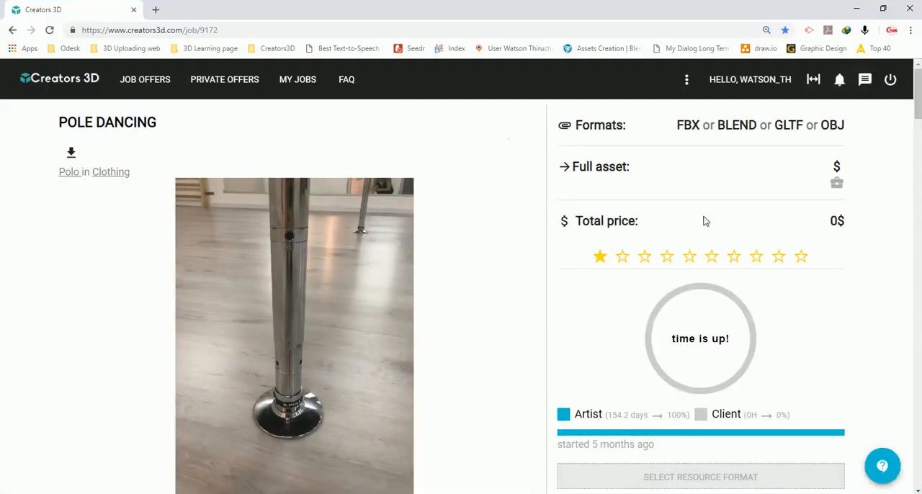
Switch to the Creators 3D job page in Chrome and set the resource format to GLTF
{"action": "scroll", "coordinate": [706, 222], "scroll_direction": "down", "scroll_amount": 5}
{"action": "scroll", "coordinate": [705, 221], "scroll_direction": "down", "scroll_amount": 5}
{"action": "scroll", "coordinate": [706, 221], "scroll_direction": "up", "scroll_amount": 2}
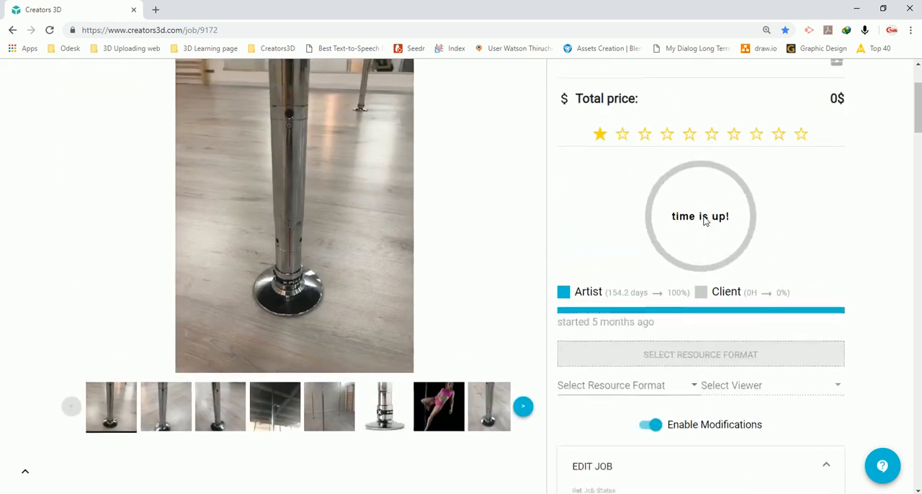
{"action": "scroll", "coordinate": [704, 219], "scroll_direction": "down", "scroll_amount": 2}
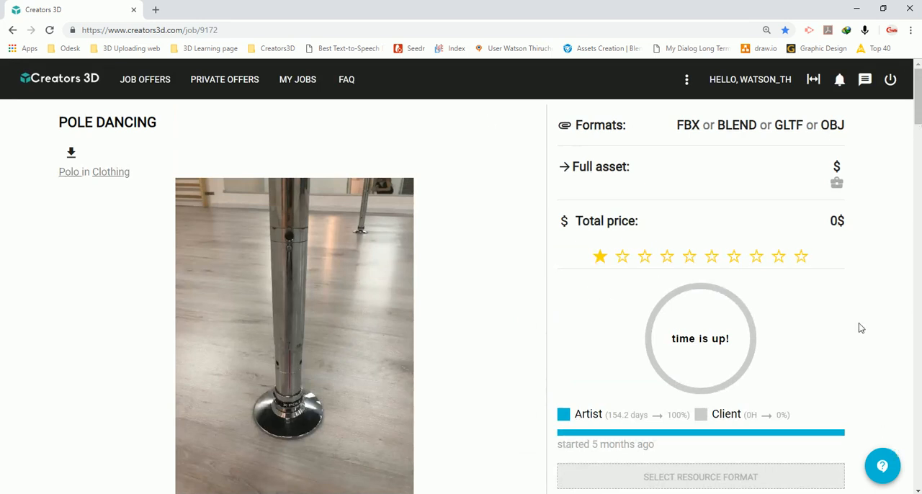
{"action": "scroll", "coordinate": [859, 323], "scroll_direction": "down", "scroll_amount": 8}
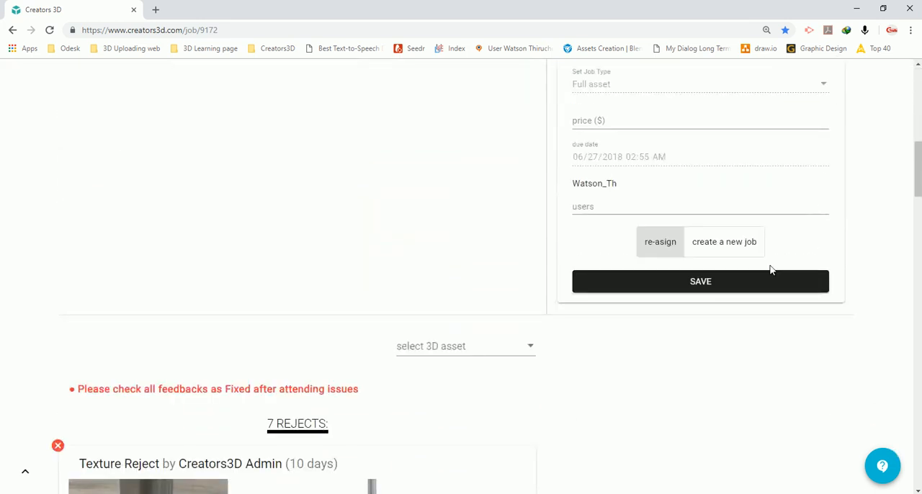
{"action": "scroll", "coordinate": [709, 268], "scroll_direction": "up", "scroll_amount": 4}
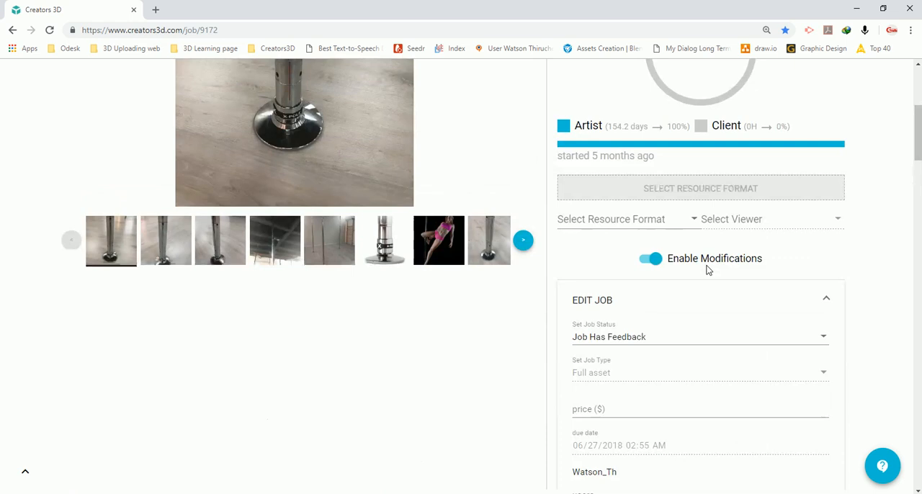
{"action": "left_click", "coordinate": [591, 225]}
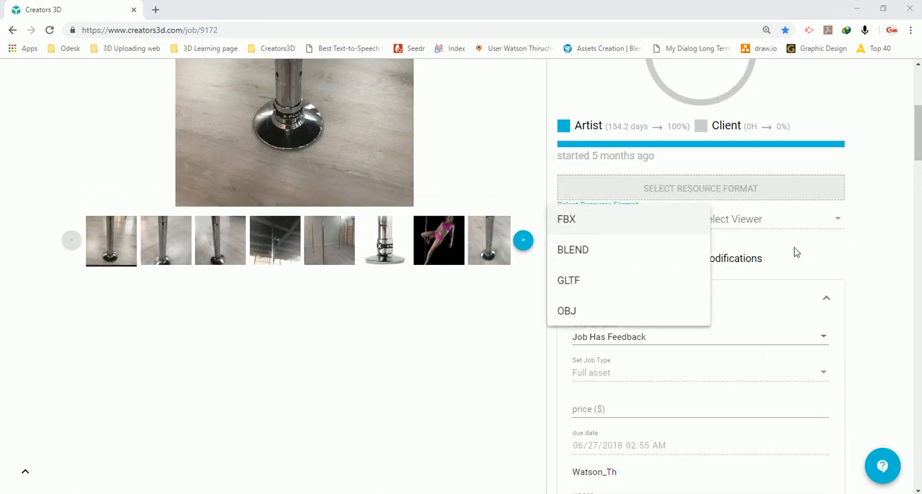
{"action": "left_click", "coordinate": [855, 258]}
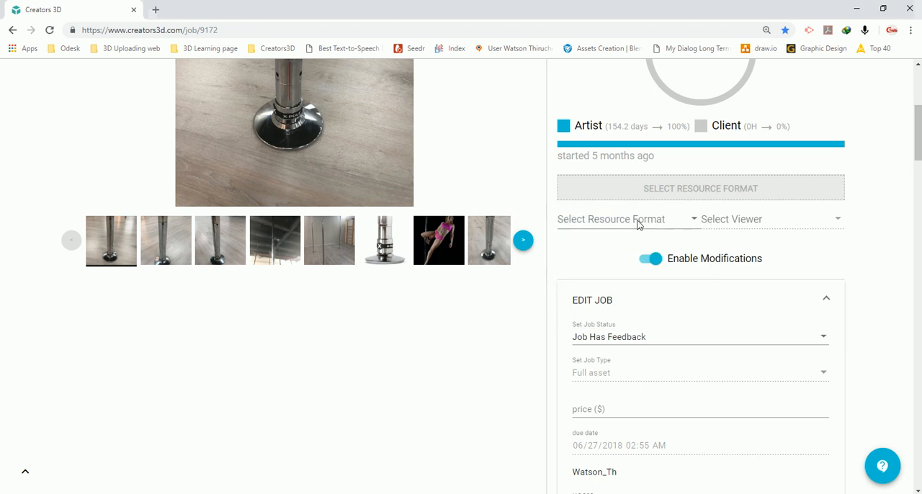
{"action": "left_click", "coordinate": [638, 225]}
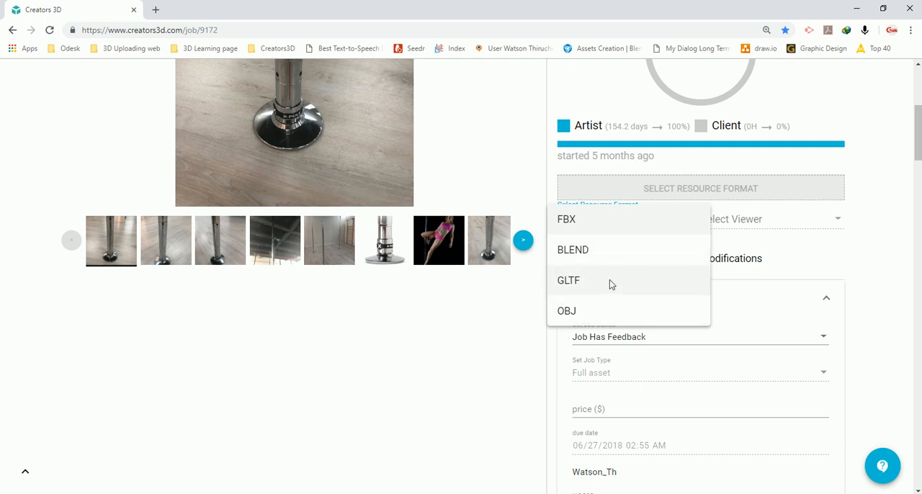
{"action": "left_click", "coordinate": [591, 281]}
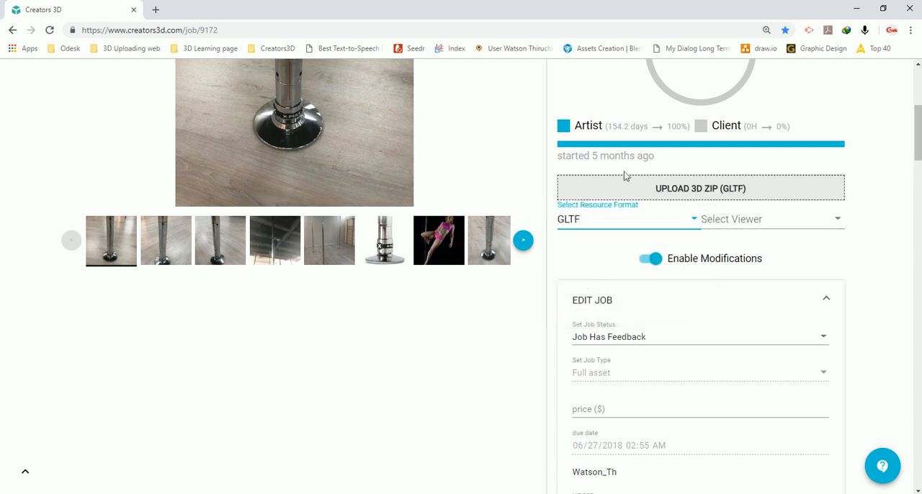
{"action": "left_click", "coordinate": [719, 191]}
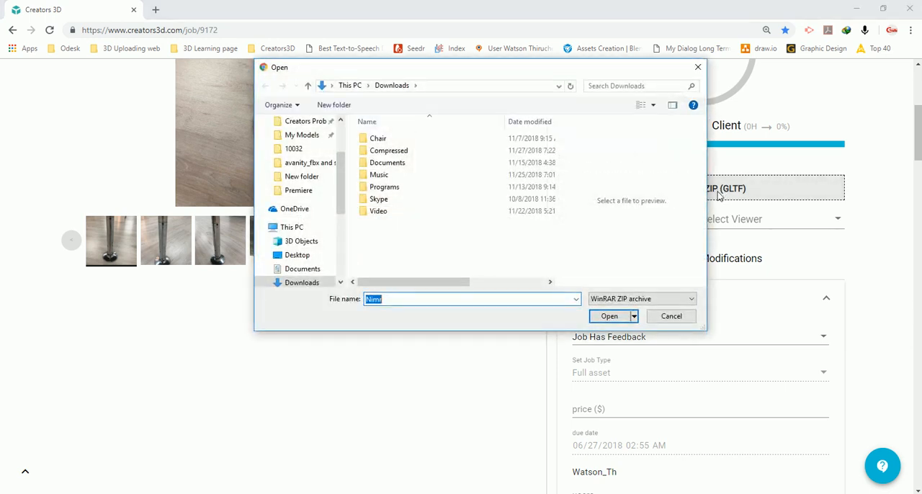
{"action": "left_click_drag", "start_coordinate": [503, 71], "coordinate": [373, 64]}
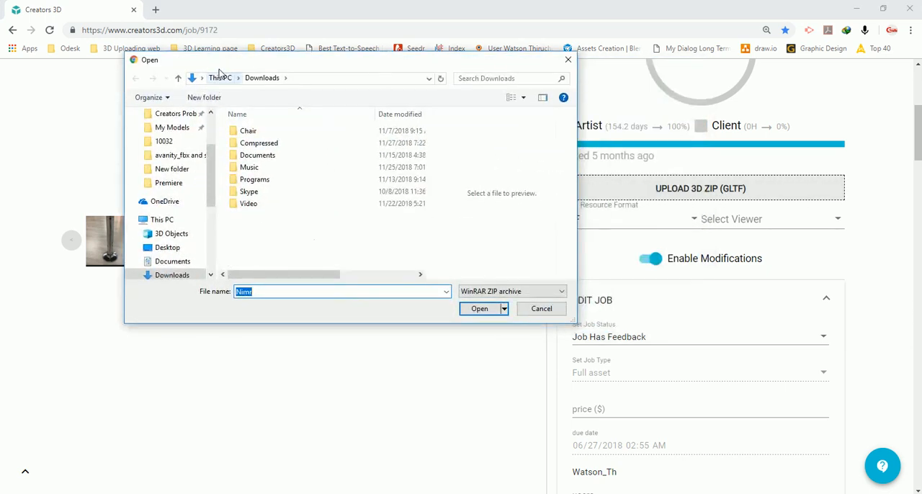
{"action": "left_click", "coordinate": [542, 310]}
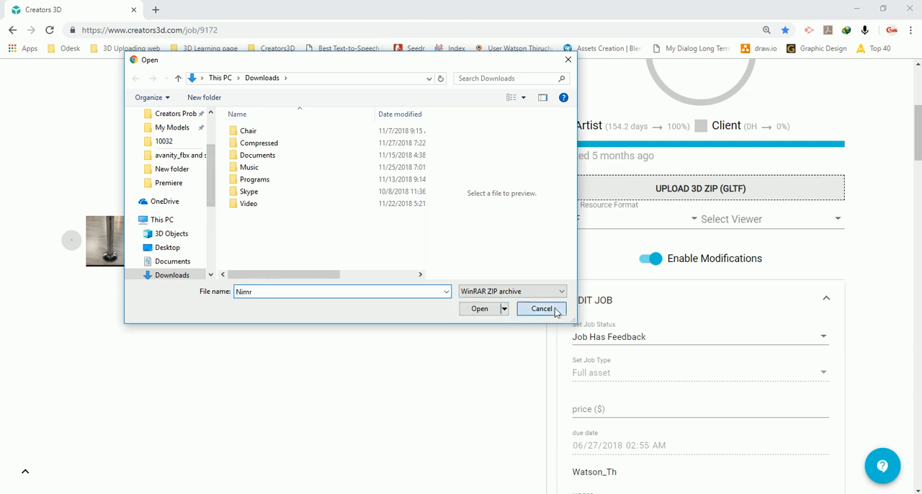
Upload the PBR - Metallic Roughness ZIP archive from the Gltf folder as the job's GLTF model and acknowledge the upload notice
{"action": "mouse_move", "coordinate": [258, 469]}
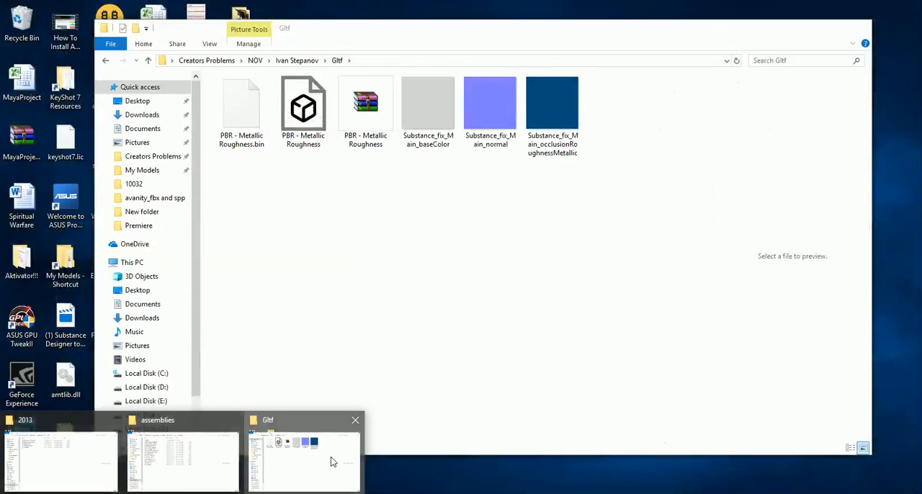
{"action": "left_click", "coordinate": [331, 457]}
{"action": "left_click_drag", "start_coordinate": [508, 36], "coordinate": [243, 47]}
{"action": "left_click", "coordinate": [100, 115]}
{"action": "left_click_drag", "start_coordinate": [100, 115], "coordinate": [773, 194]}
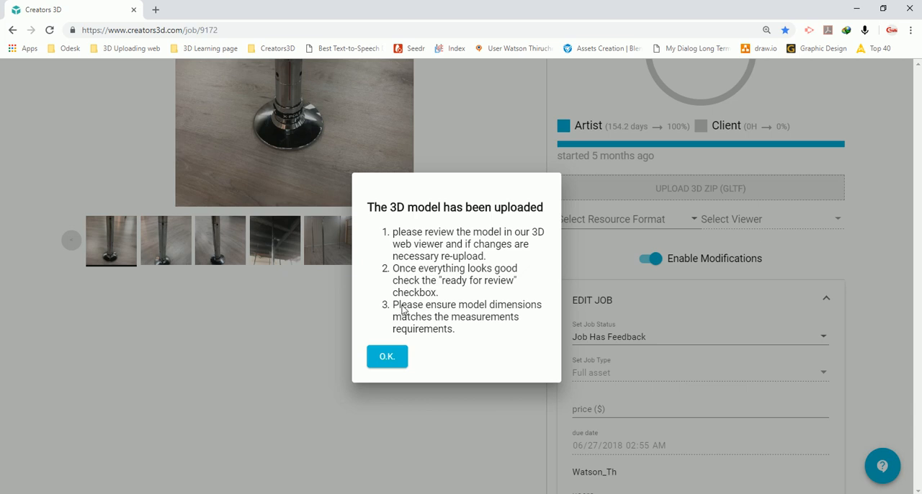
{"action": "left_click", "coordinate": [388, 358]}
Examine the uploaded GLTF model in the web viewer, along with its scene adjustments, bounding-box data and file lists
{"action": "scroll", "coordinate": [861, 219], "scroll_direction": "down", "scroll_amount": 6}
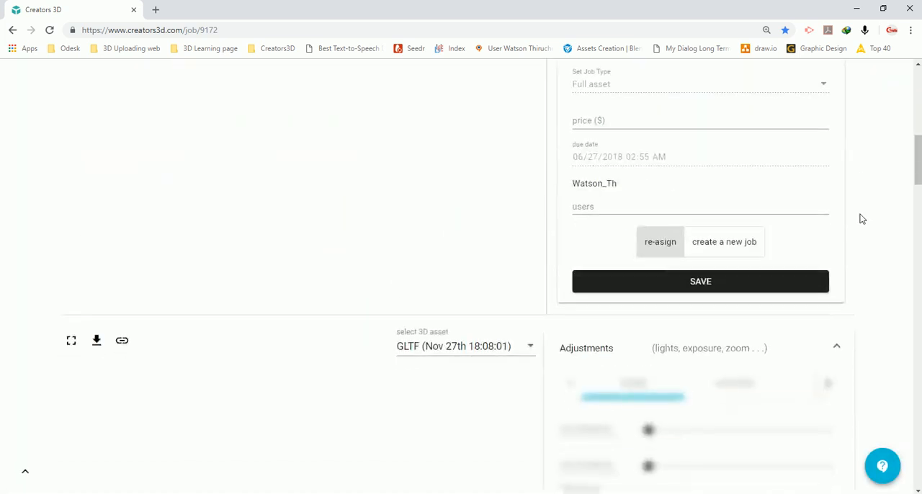
{"action": "scroll", "coordinate": [860, 218], "scroll_direction": "down", "scroll_amount": 2}
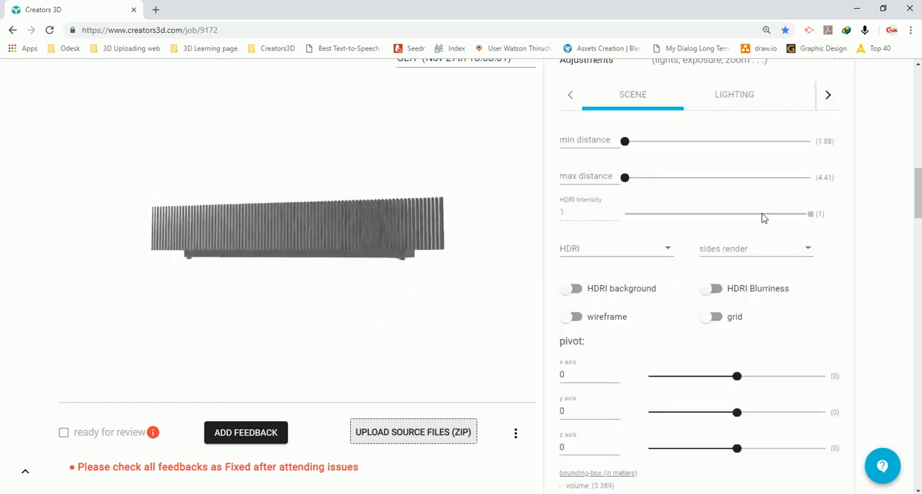
{"action": "scroll", "coordinate": [854, 212], "scroll_direction": "up", "scroll_amount": 1}
{"action": "scroll", "coordinate": [774, 198], "scroll_direction": "up", "scroll_amount": 1}
{"action": "scroll", "coordinate": [559, 152], "scroll_direction": "down", "scroll_amount": 2}
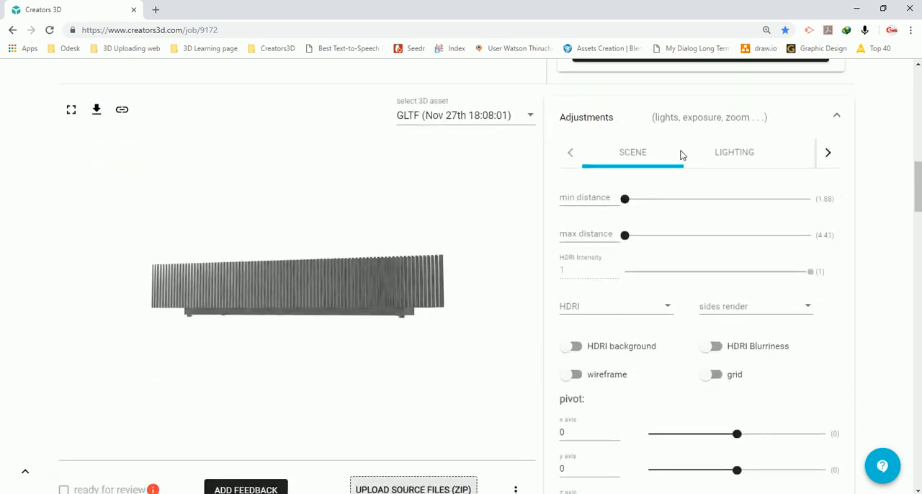
{"action": "scroll", "coordinate": [706, 153], "scroll_direction": "down", "scroll_amount": 6}
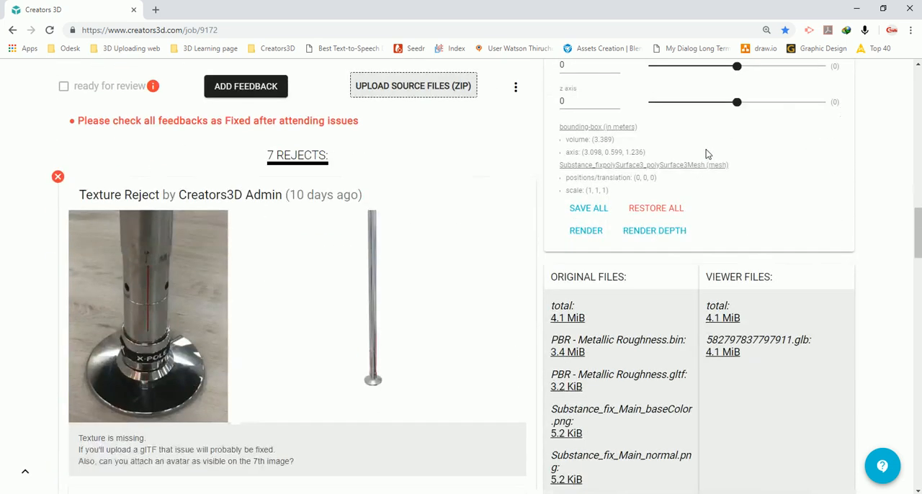
{"action": "scroll", "coordinate": [706, 153], "scroll_direction": "up", "scroll_amount": 5}
{"action": "scroll", "coordinate": [706, 152], "scroll_direction": "up", "scroll_amount": 2}
{"action": "scroll", "coordinate": [666, 153], "scroll_direction": "down", "scroll_amount": 2}
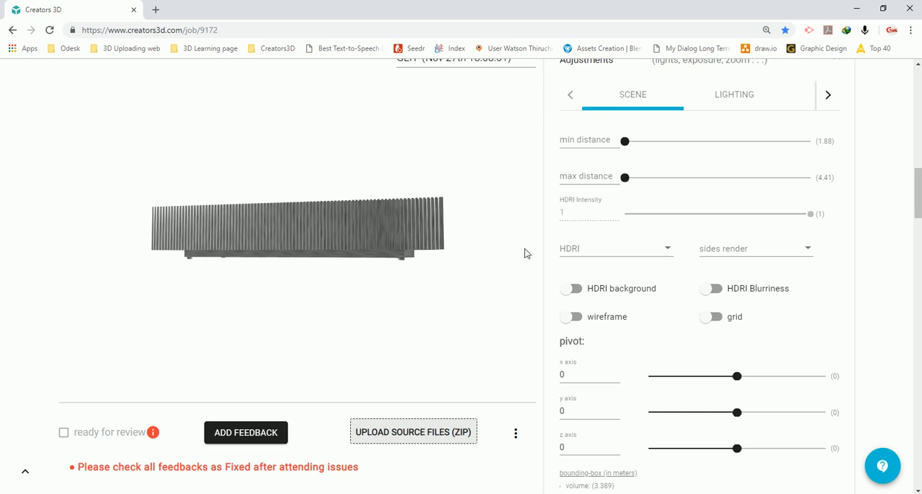
{"action": "key", "text": "Print"}
{"action": "left_click_drag", "start_coordinate": [522, 82], "coordinate": [865, 200]}
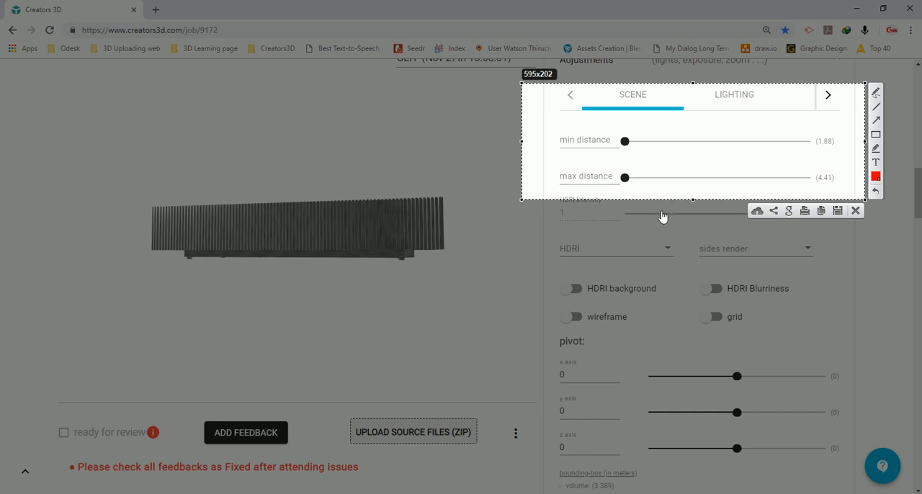
{"action": "key", "text": "Escape"}
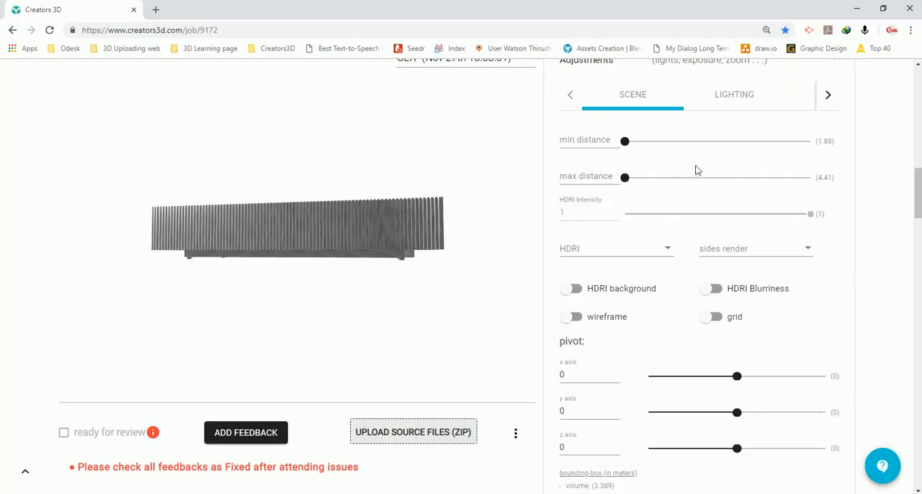
Set the scene's HDRI environment to wood
{"action": "scroll", "coordinate": [806, 232], "scroll_direction": "down", "scroll_amount": 1}
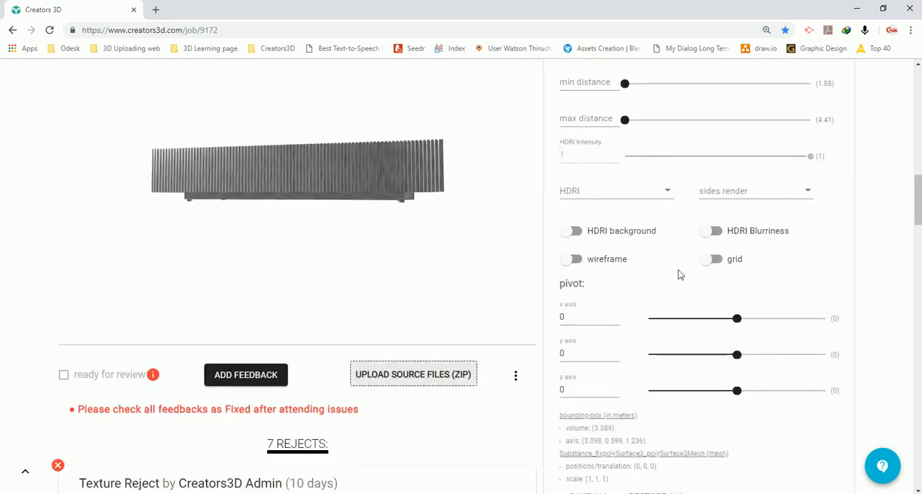
{"action": "left_click", "coordinate": [586, 190]}
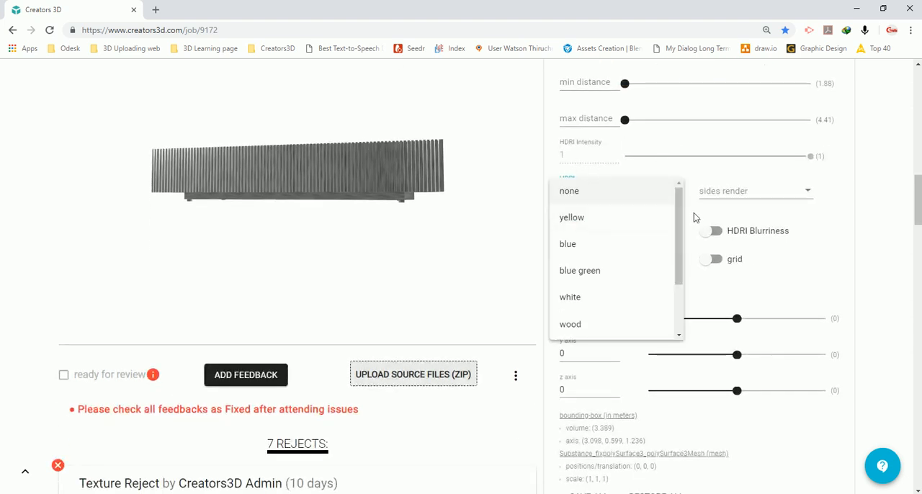
{"action": "mouse_move", "coordinate": [678, 205]}
{"action": "left_mouse_down"}
{"action": "mouse_move", "coordinate": [678, 287]}
{"action": "mouse_move", "coordinate": [676, 209]}
{"action": "left_mouse_up"}
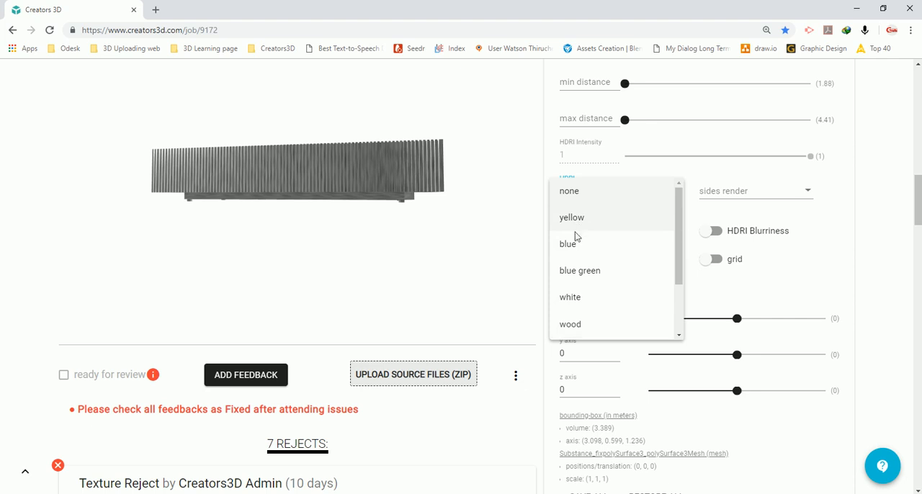
{"action": "scroll", "coordinate": [595, 245], "scroll_direction": "down", "scroll_amount": 1}
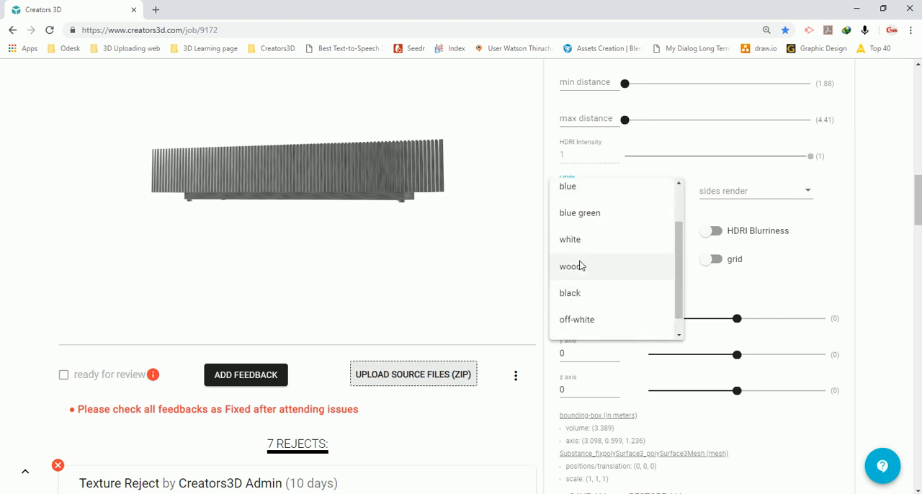
{"action": "left_click", "coordinate": [581, 266]}
Set the scene's HDRI environment to blue and inspect the model's surface reflections from several angles
{"action": "left_click", "coordinate": [613, 202]}
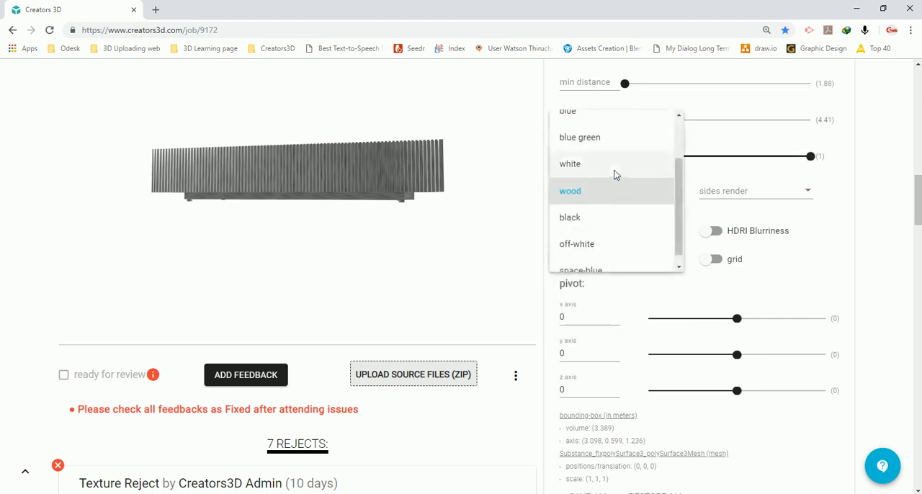
{"action": "scroll", "coordinate": [612, 189], "scroll_direction": "up", "scroll_amount": 1}
{"action": "left_click", "coordinate": [610, 185]}
{"action": "scroll", "coordinate": [842, 226], "scroll_direction": "up", "scroll_amount": 1}
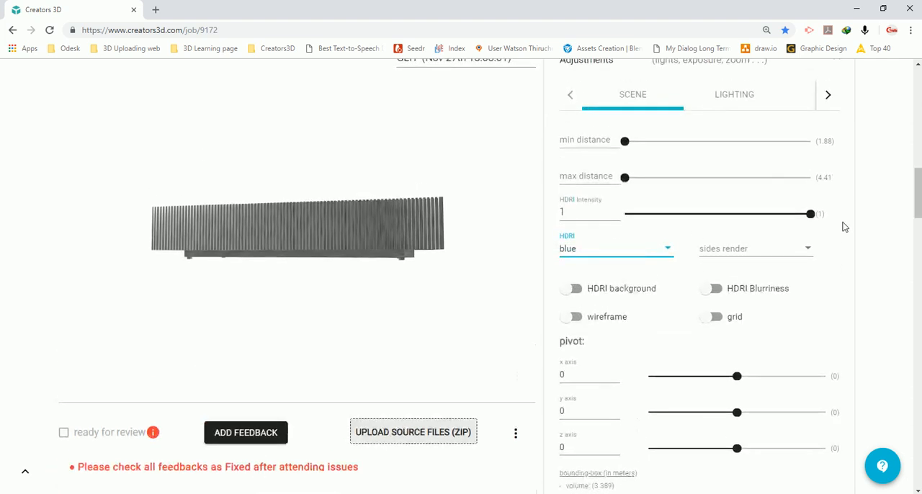
{"action": "left_click_drag", "start_coordinate": [306, 199], "coordinate": [298, 212]}
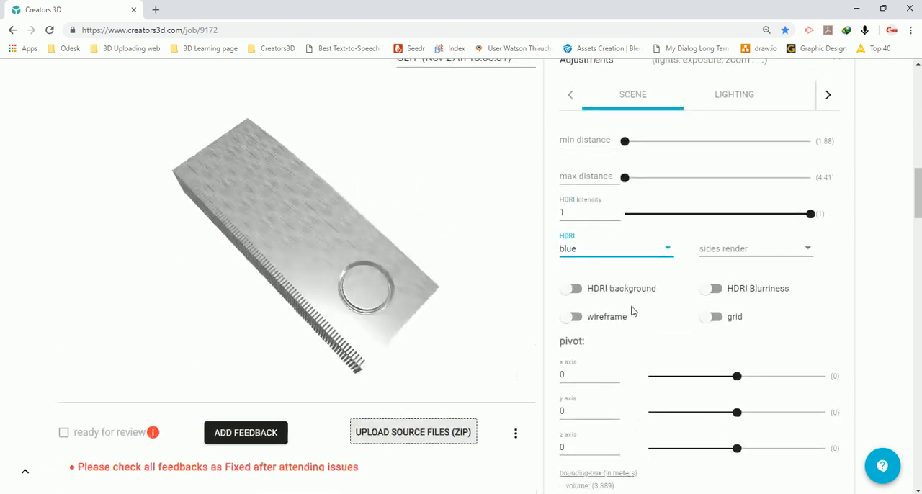
{"action": "left_click_drag", "start_coordinate": [309, 301], "coordinate": [333, 267]}
{"action": "left_click_drag", "start_coordinate": [394, 312], "coordinate": [381, 311]}
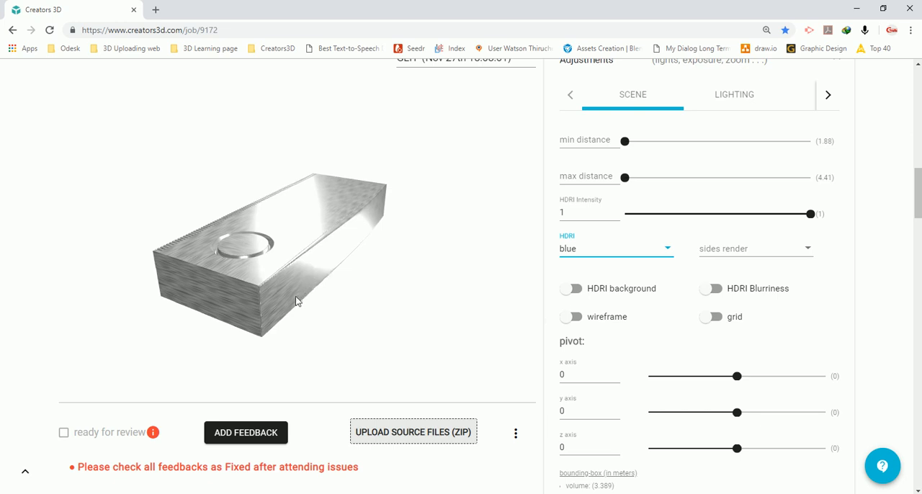
{"action": "left_click_drag", "start_coordinate": [295, 301], "coordinate": [371, 302]}
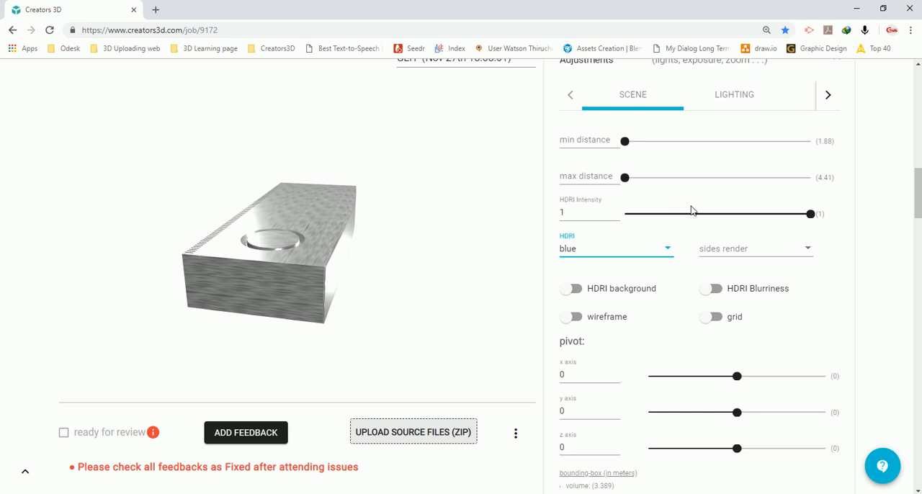
Keep the HDRI intensity at 1, turn on the HDRI background and view the model against it from another angle
{"action": "mouse_move", "coordinate": [810, 215]}
{"action": "left_mouse_down"}
{"action": "mouse_move", "coordinate": [625, 221]}
{"action": "mouse_move", "coordinate": [817, 224]}
{"action": "left_mouse_up"}
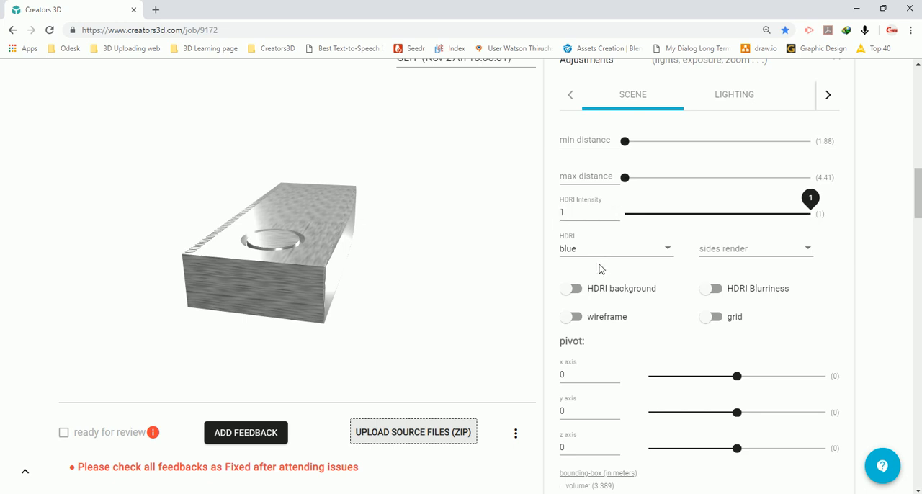
{"action": "scroll", "coordinate": [618, 278], "scroll_direction": "down", "scroll_amount": 3}
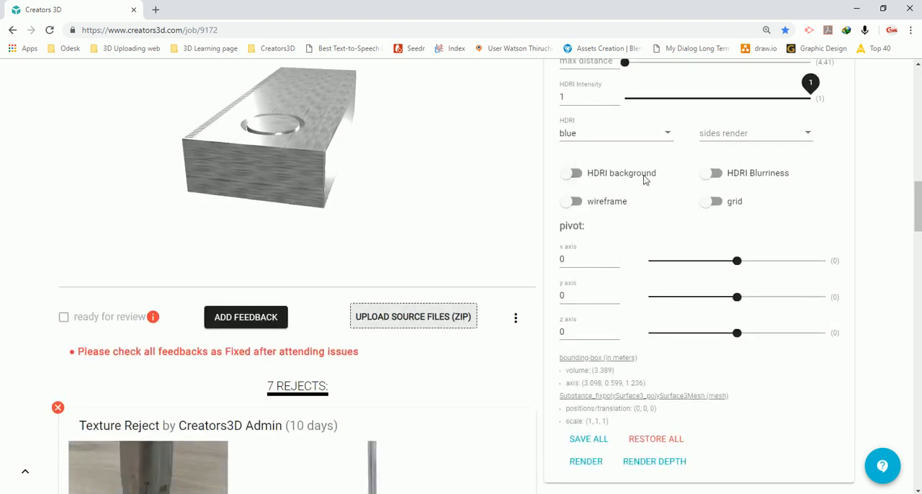
{"action": "left_click", "coordinate": [572, 174]}
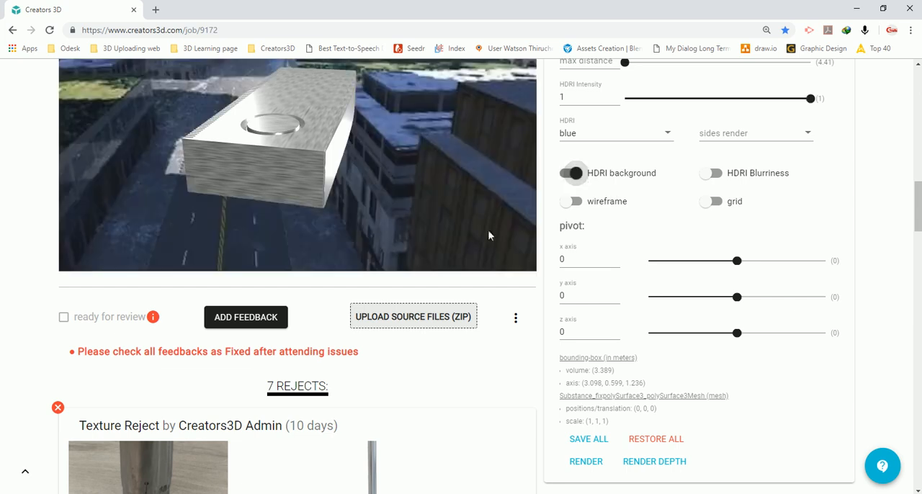
{"action": "scroll", "coordinate": [489, 230], "scroll_direction": "down", "scroll_amount": 3}
{"action": "scroll", "coordinate": [913, 236], "scroll_direction": "up", "scroll_amount": 2}
{"action": "left_click_drag", "start_coordinate": [313, 144], "coordinate": [468, 228]}
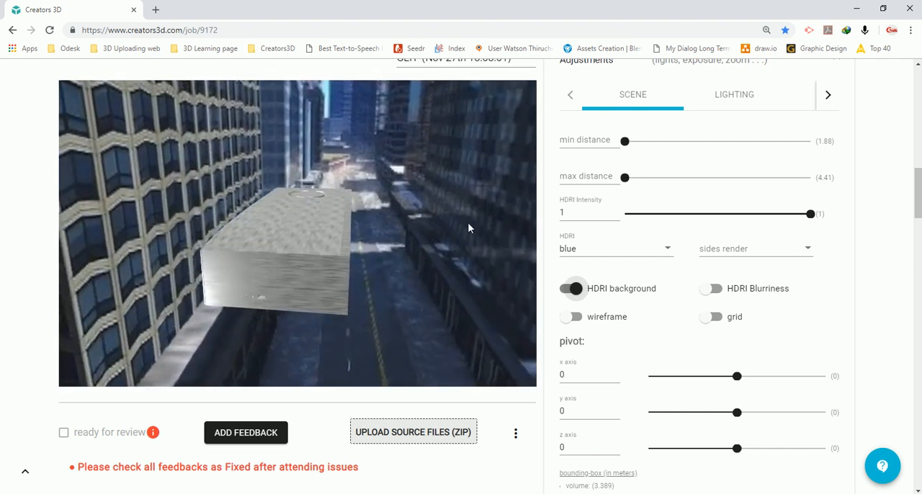
Set the HDRI environment to none and check the available sides render options without choosing one
{"action": "left_click", "coordinate": [664, 249]}
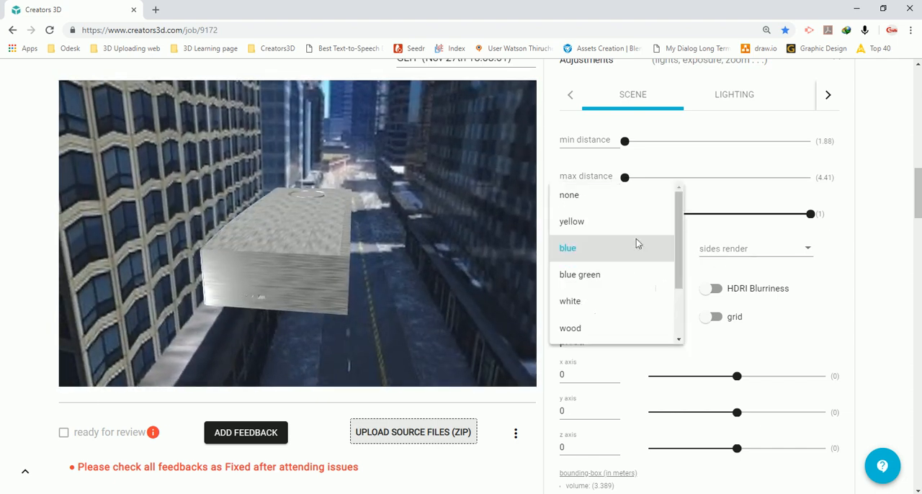
{"action": "left_click", "coordinate": [600, 198]}
{"action": "left_click", "coordinate": [741, 250]}
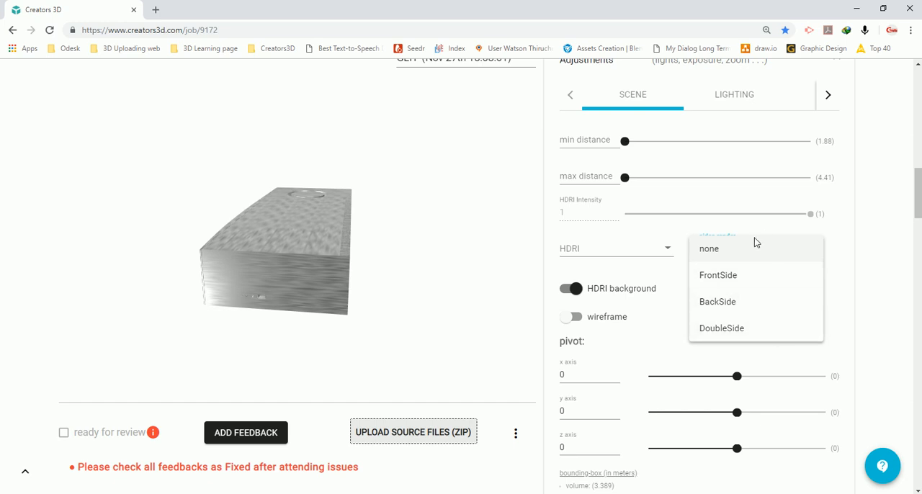
{"action": "left_click", "coordinate": [880, 316]}
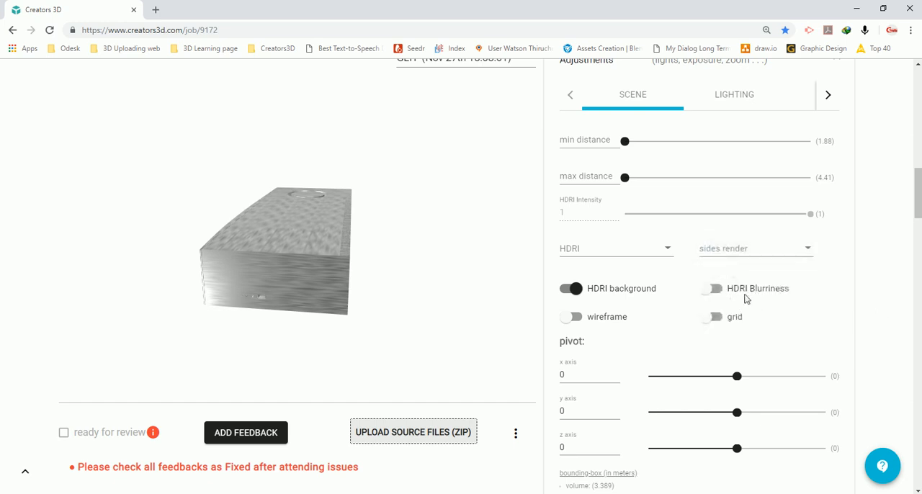
{"action": "scroll", "coordinate": [713, 296], "scroll_direction": "down", "scroll_amount": 2}
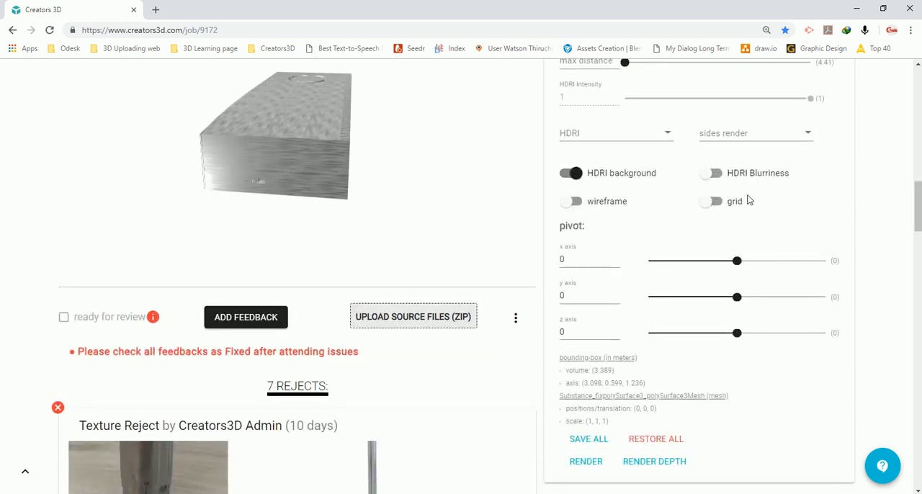
{"action": "scroll", "coordinate": [717, 187], "scroll_direction": "up", "scroll_amount": 1}
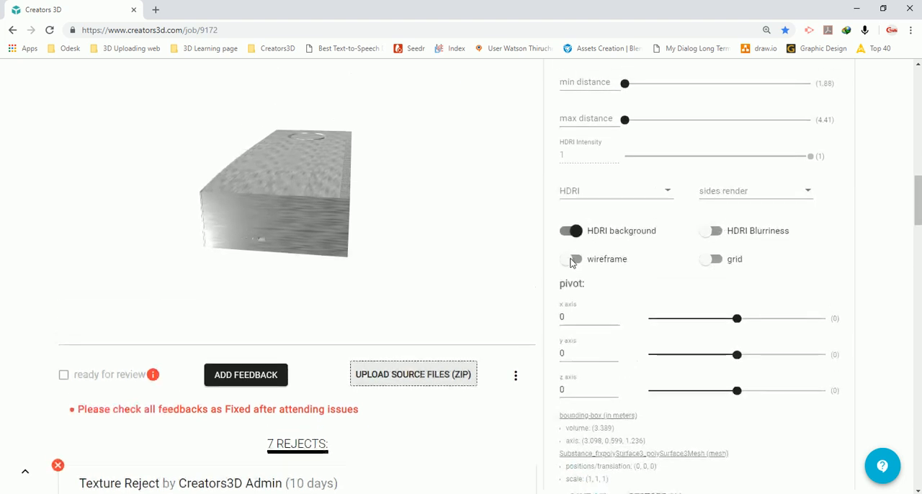
Set the HDRI environment to blue and turn on HDRI Blurriness, checking the model against the blurred background
{"action": "left_click", "coordinate": [613, 193]}
{"action": "left_click", "coordinate": [584, 243]}
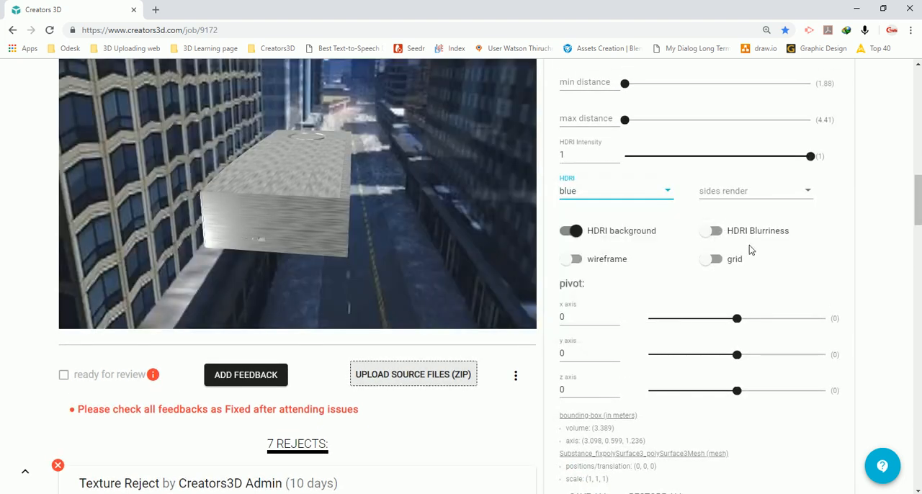
{"action": "left_click", "coordinate": [715, 231]}
{"action": "scroll", "coordinate": [907, 263], "scroll_direction": "up", "scroll_amount": 2}
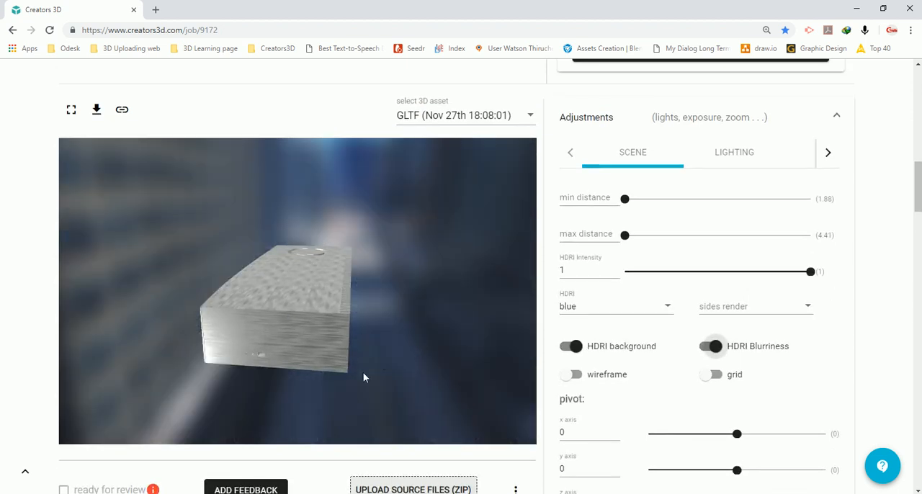
{"action": "mouse_move", "coordinate": [240, 257]}
{"action": "left_mouse_down"}
{"action": "mouse_move", "coordinate": [271, 257]}
{"action": "mouse_move", "coordinate": [284, 245]}
{"action": "mouse_move", "coordinate": [264, 236]}
{"action": "mouse_move", "coordinate": [254, 264]}
{"action": "left_mouse_up"}
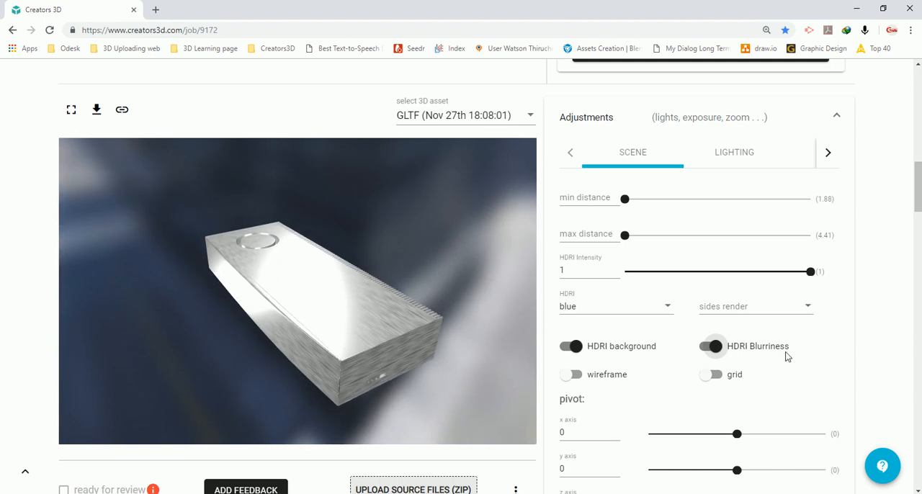
Examine the lighting and shadow adjustments available for the model while viewing it from different angles
{"action": "left_click", "coordinate": [743, 158]}
{"action": "scroll", "coordinate": [894, 199], "scroll_direction": "down", "scroll_amount": 1}
{"action": "scroll", "coordinate": [894, 200], "scroll_direction": "up", "scroll_amount": 1}
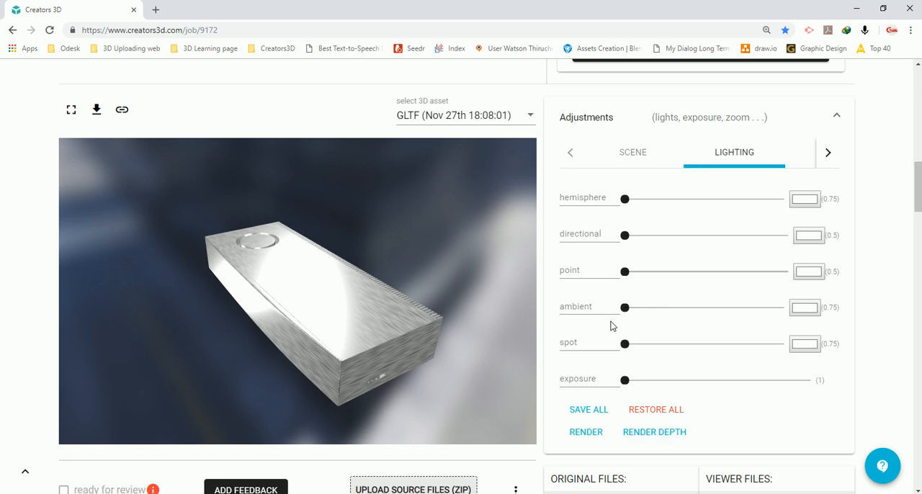
{"action": "left_click_drag", "start_coordinate": [364, 311], "coordinate": [326, 288]}
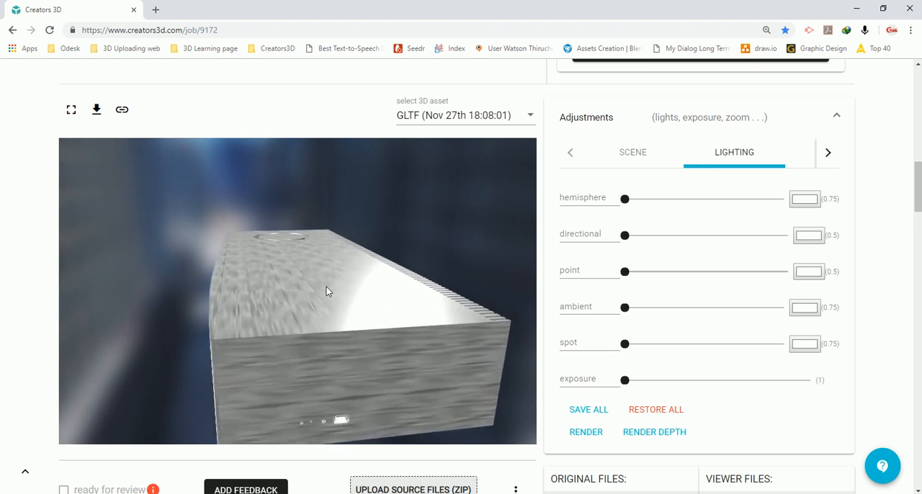
{"action": "scroll", "coordinate": [327, 287], "scroll_direction": "down", "scroll_amount": 5}
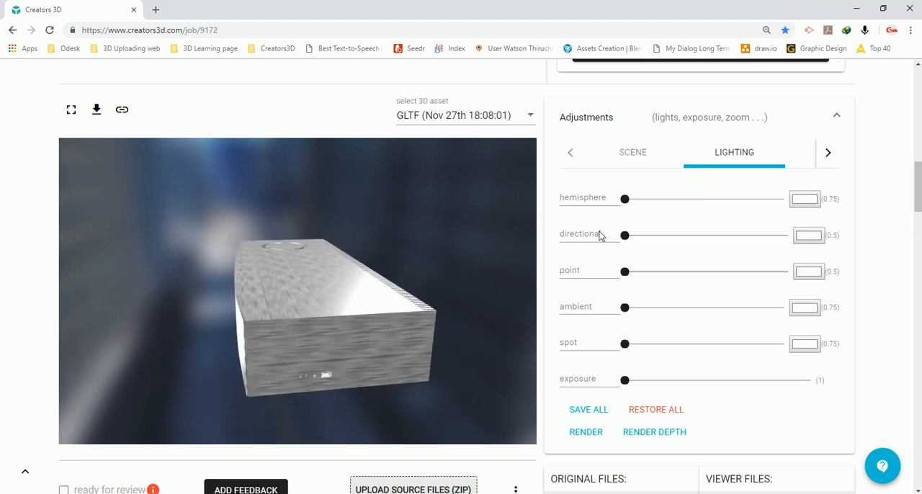
{"action": "left_click", "coordinate": [828, 157]}
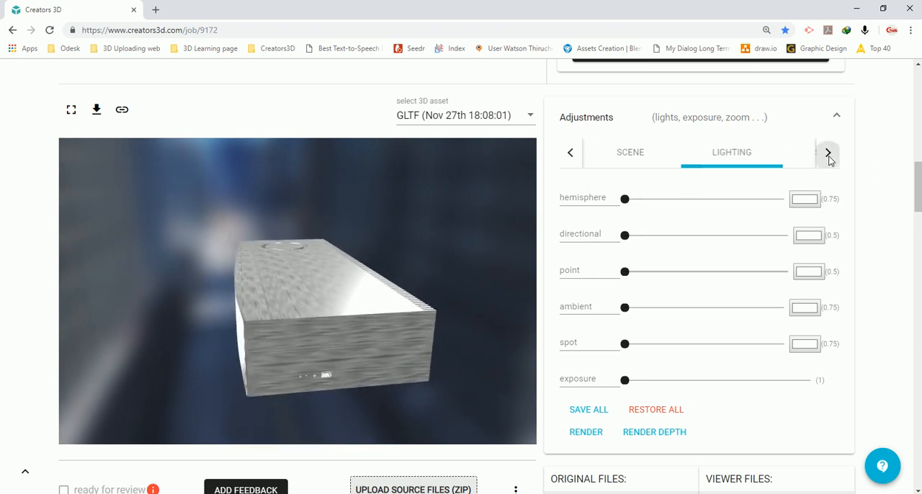
{"action": "left_click", "coordinate": [757, 152]}
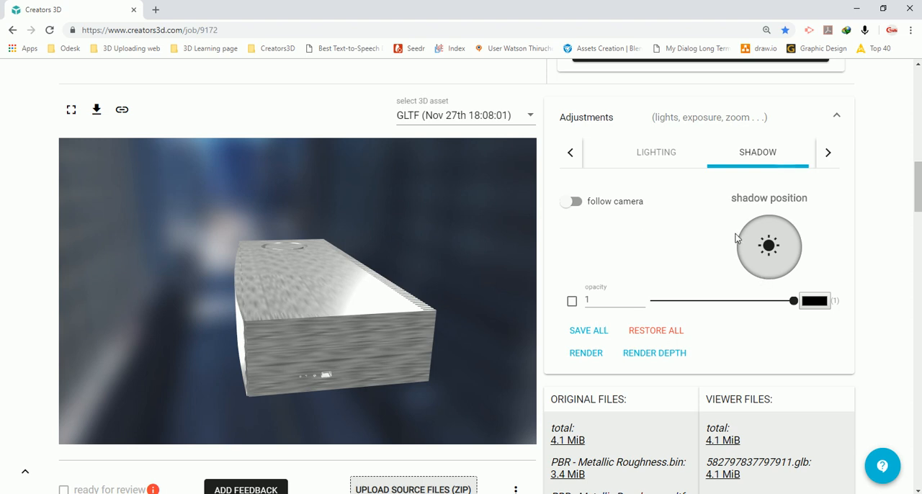
{"action": "mouse_move", "coordinate": [334, 275]}
{"action": "left_mouse_down"}
{"action": "mouse_move", "coordinate": [352, 271]}
{"action": "mouse_move", "coordinate": [340, 273]}
{"action": "left_mouse_up"}
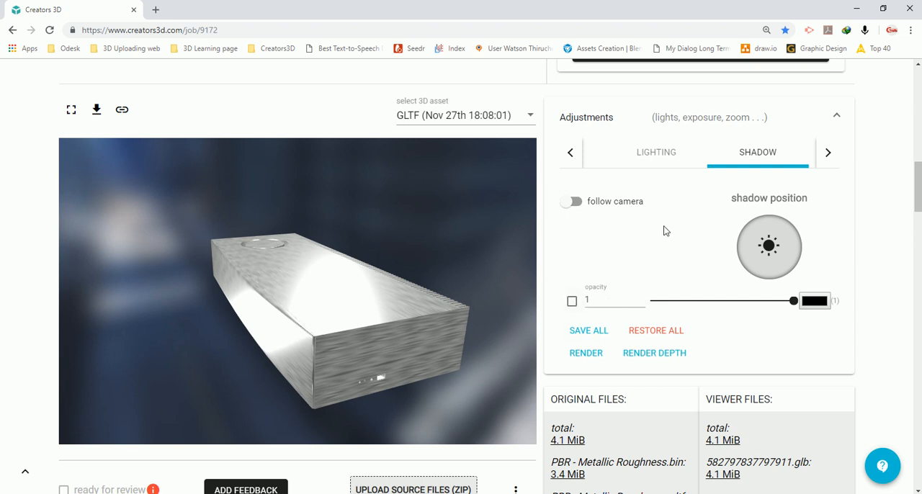
Open the materials adjustments and select the Substance_fix_Main material to list its texture maps
{"action": "left_click", "coordinate": [828, 151]}
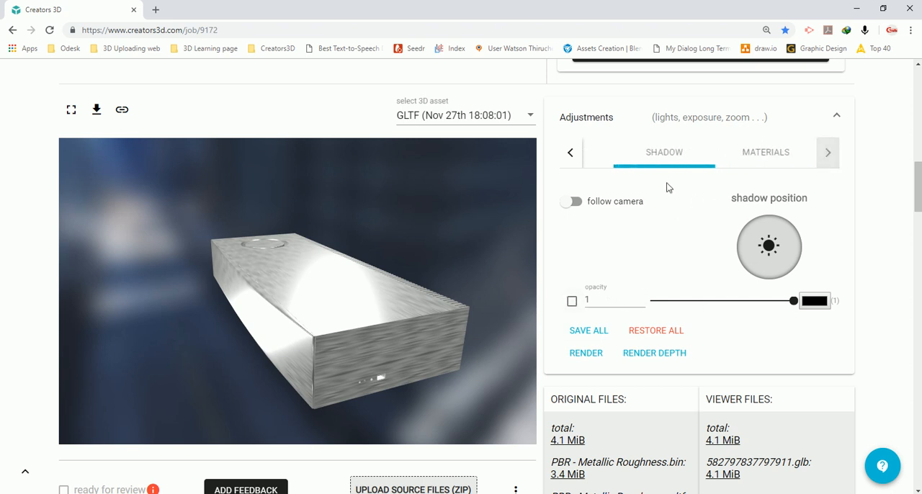
{"action": "left_click", "coordinate": [755, 152]}
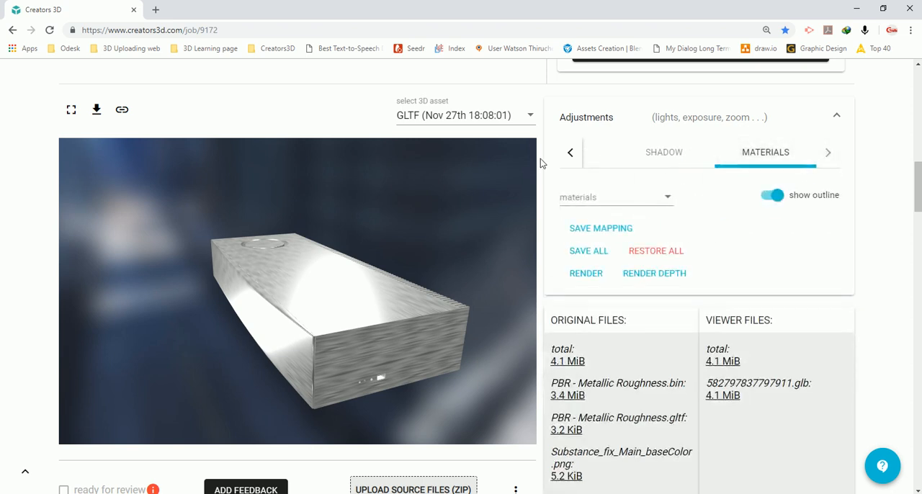
{"action": "left_click", "coordinate": [640, 199]}
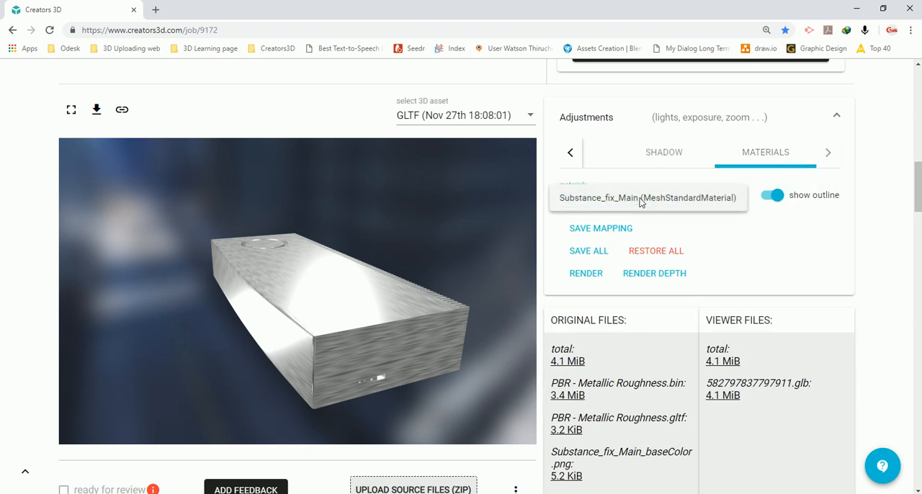
{"action": "left_click", "coordinate": [858, 254]}
{"action": "left_click_drag", "start_coordinate": [270, 312], "coordinate": [286, 273]}
{"action": "left_click", "coordinate": [620, 202]}
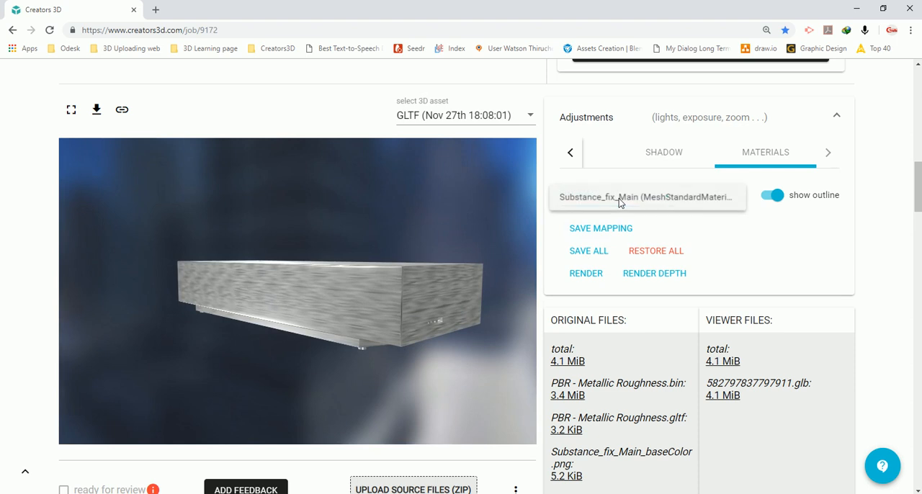
{"action": "left_click", "coordinate": [606, 199]}
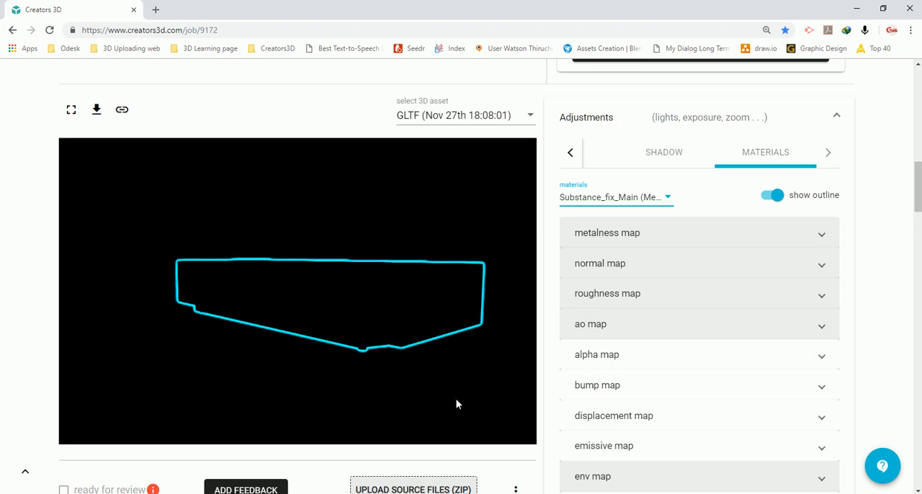
Hide the selected material's outline to check the rendered model, and show the outline again
{"action": "left_click_drag", "start_coordinate": [238, 290], "coordinate": [306, 292]}
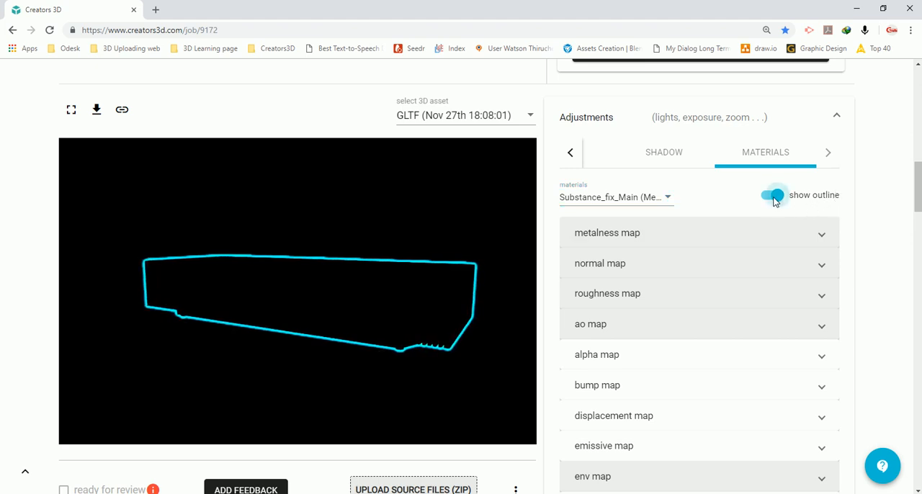
{"action": "left_click", "coordinate": [773, 196]}
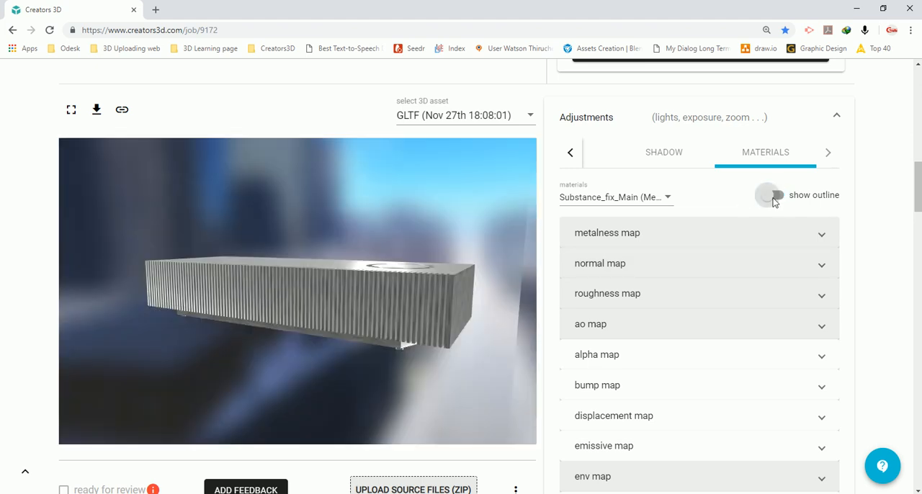
{"action": "left_click", "coordinate": [775, 197]}
Expand the alpha map of the Substance_fix_Main material and check its available textures without choosing one
{"action": "scroll", "coordinate": [890, 235], "scroll_direction": "down", "scroll_amount": 1}
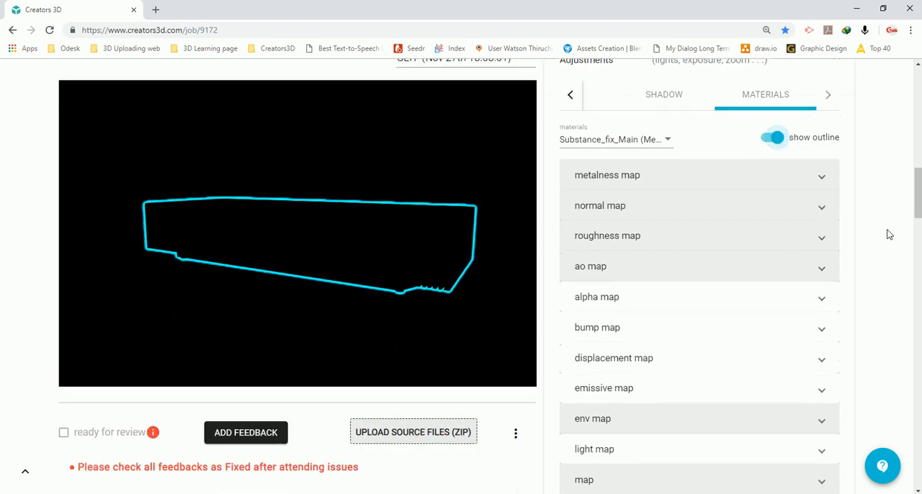
{"action": "scroll", "coordinate": [890, 234], "scroll_direction": "down", "scroll_amount": 1}
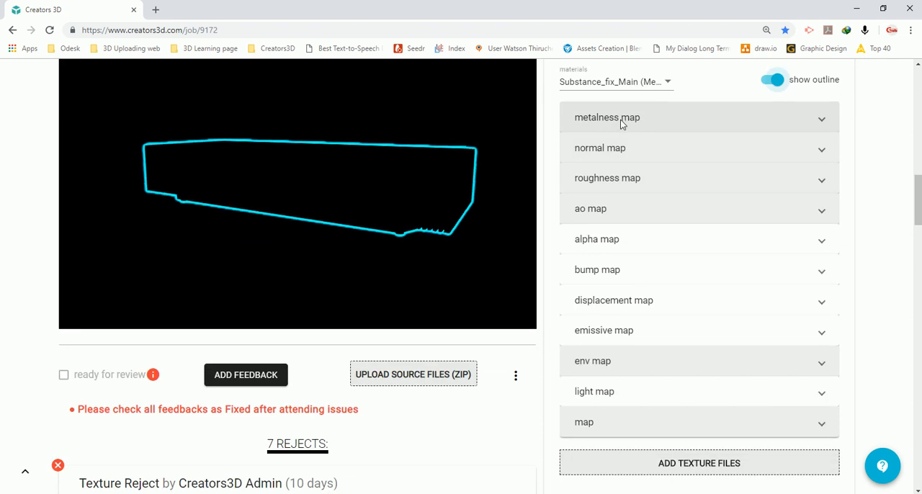
{"action": "left_click", "coordinate": [641, 238]}
{"action": "scroll", "coordinate": [893, 285], "scroll_direction": "down", "scroll_amount": 3}
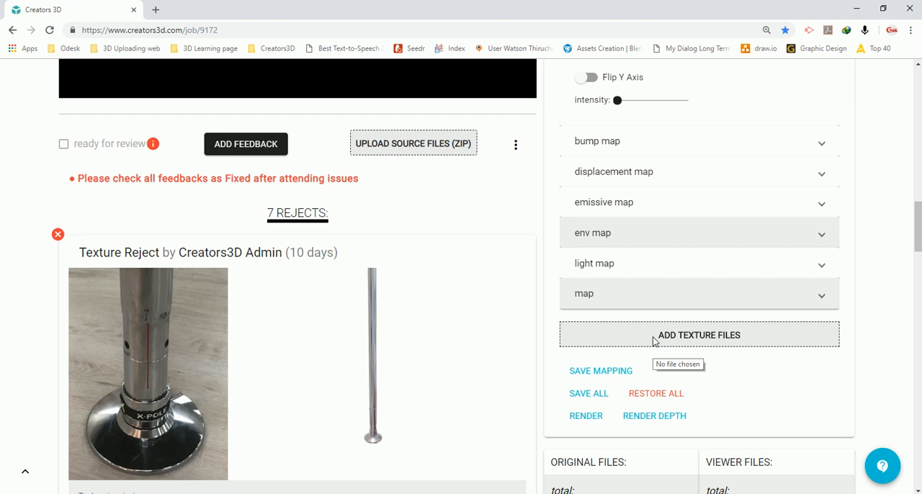
{"action": "scroll", "coordinate": [655, 341], "scroll_direction": "up", "scroll_amount": 2}
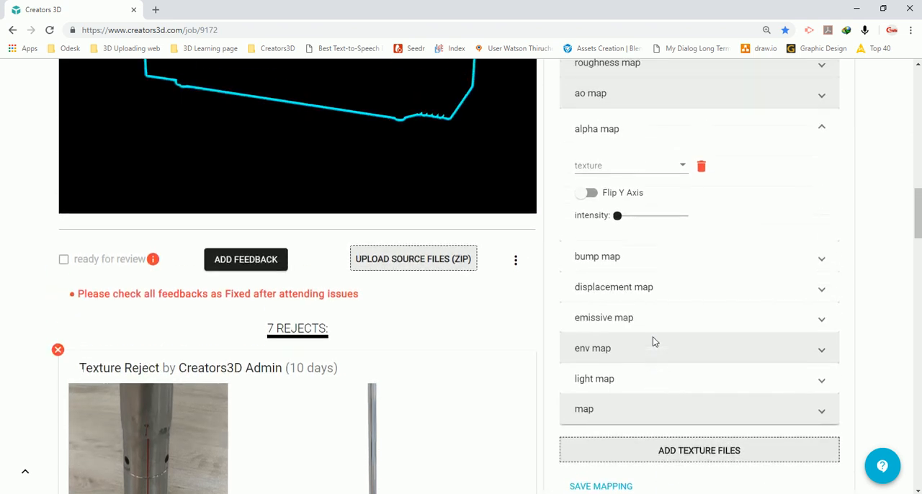
{"action": "left_click", "coordinate": [637, 164]}
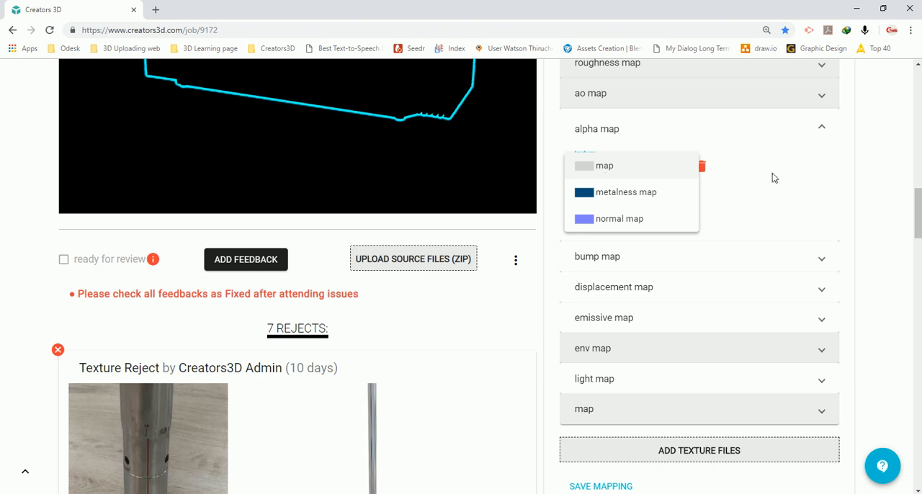
{"action": "left_click", "coordinate": [885, 204]}
Go back to the scene adjustments and examine the distance, HDRI and pivot settings
{"action": "scroll", "coordinate": [894, 220], "scroll_direction": "up", "scroll_amount": 1}
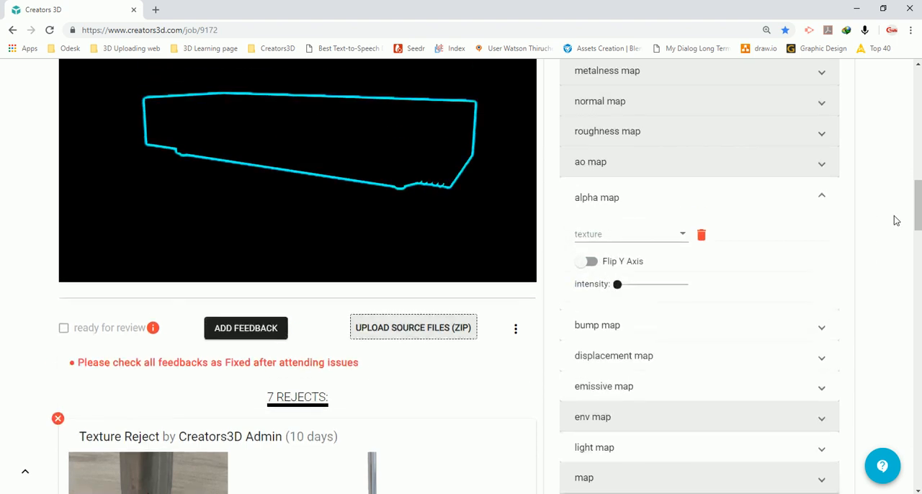
{"action": "scroll", "coordinate": [895, 220], "scroll_direction": "up", "scroll_amount": 4}
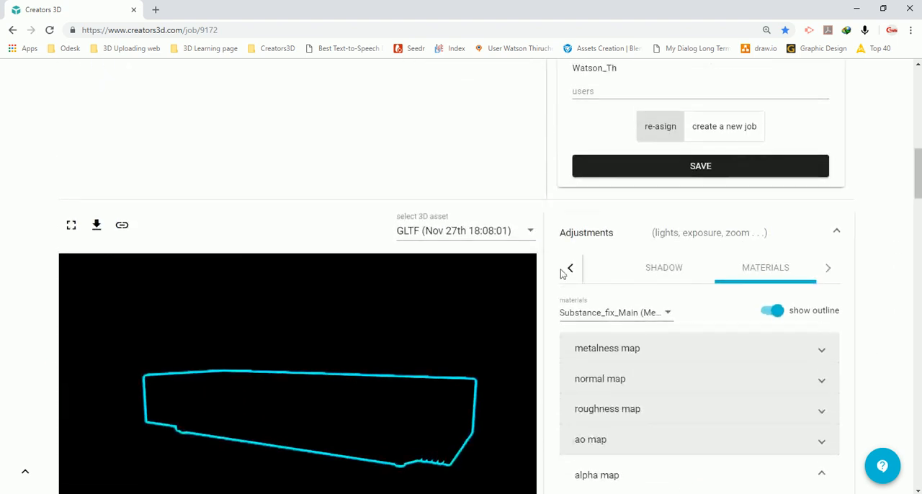
{"action": "left_click", "coordinate": [569, 268]}
{"action": "left_click", "coordinate": [569, 268]}
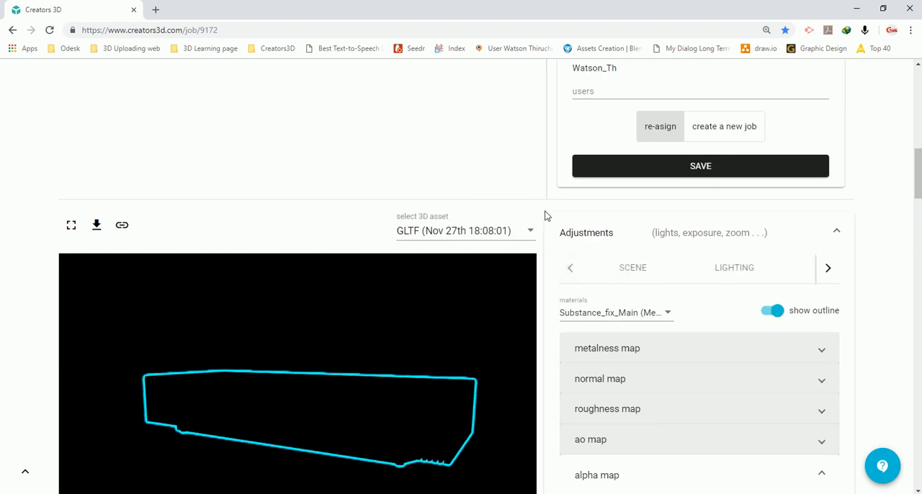
{"action": "scroll", "coordinate": [542, 215], "scroll_direction": "down", "scroll_amount": 1}
{"action": "scroll", "coordinate": [874, 335], "scroll_direction": "down", "scroll_amount": 3}
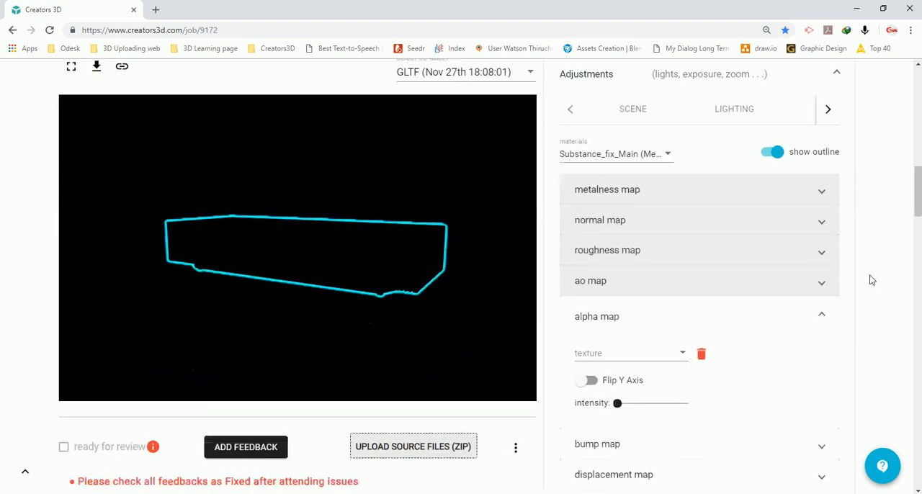
{"action": "scroll", "coordinate": [758, 256], "scroll_direction": "up", "scroll_amount": 3}
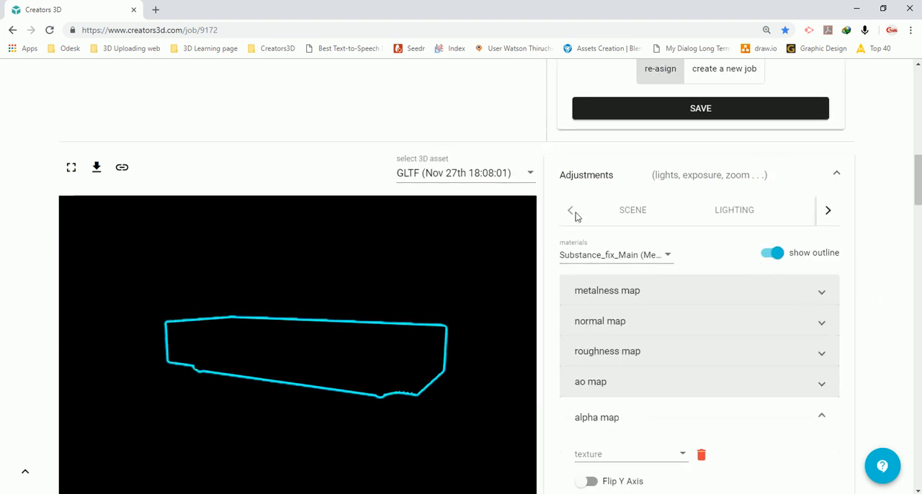
{"action": "left_click", "coordinate": [635, 215]}
{"action": "scroll", "coordinate": [880, 247], "scroll_direction": "down", "scroll_amount": 2}
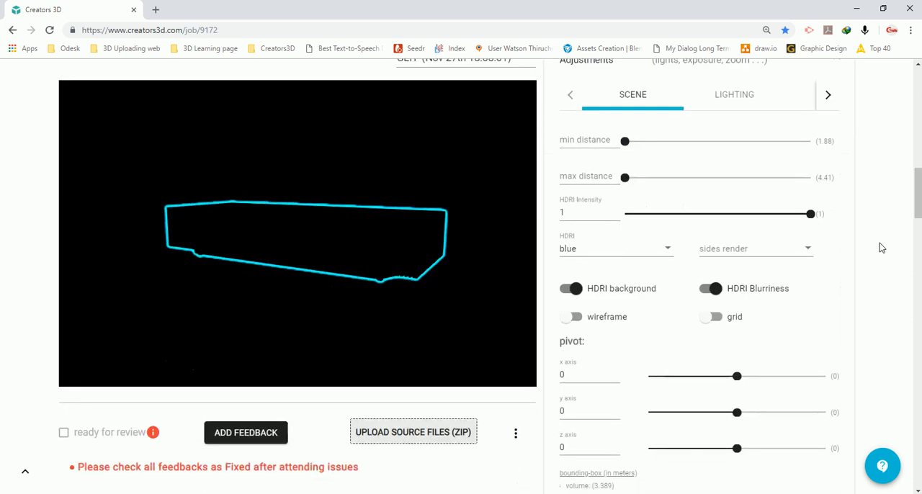
{"action": "scroll", "coordinate": [880, 248], "scroll_direction": "down", "scroll_amount": 1}
{"action": "scroll", "coordinate": [880, 242], "scroll_direction": "up", "scroll_amount": 1}
Return to the materials adjustments and turn off the outline so the model is rendered with its textures
{"action": "left_click", "coordinate": [826, 95]}
{"action": "left_click", "coordinate": [769, 105]}
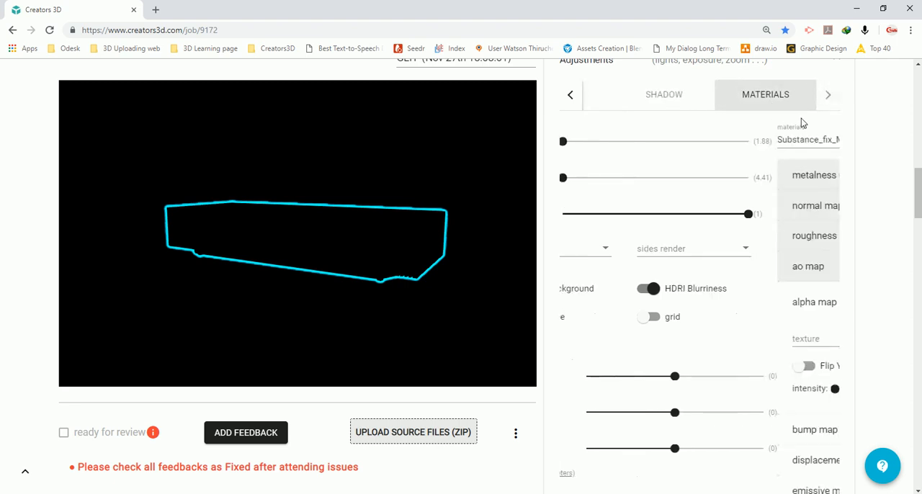
{"action": "left_click", "coordinate": [814, 137]}
{"action": "left_click", "coordinate": [570, 94]}
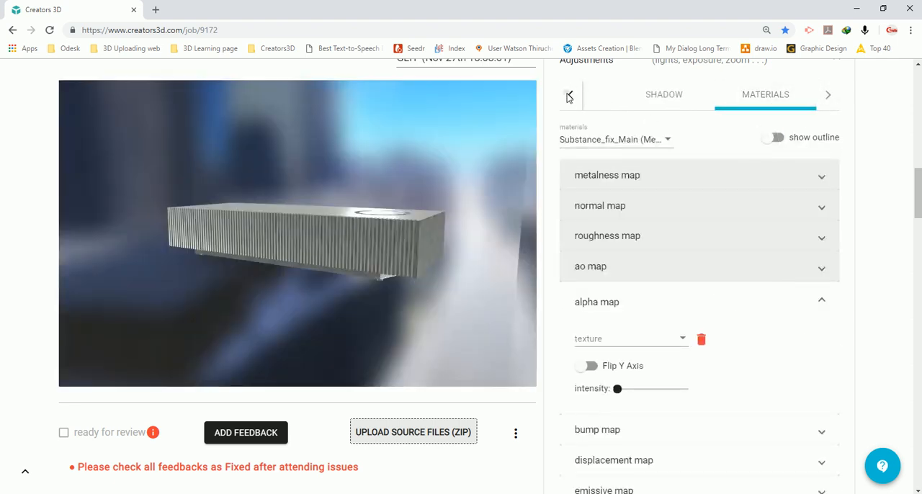
{"action": "left_click", "coordinate": [570, 95]}
Examine the ready for review, feedback and source file upload options, along with the save and render commands for the adjustments
{"action": "scroll", "coordinate": [701, 263], "scroll_direction": "down", "scroll_amount": 5}
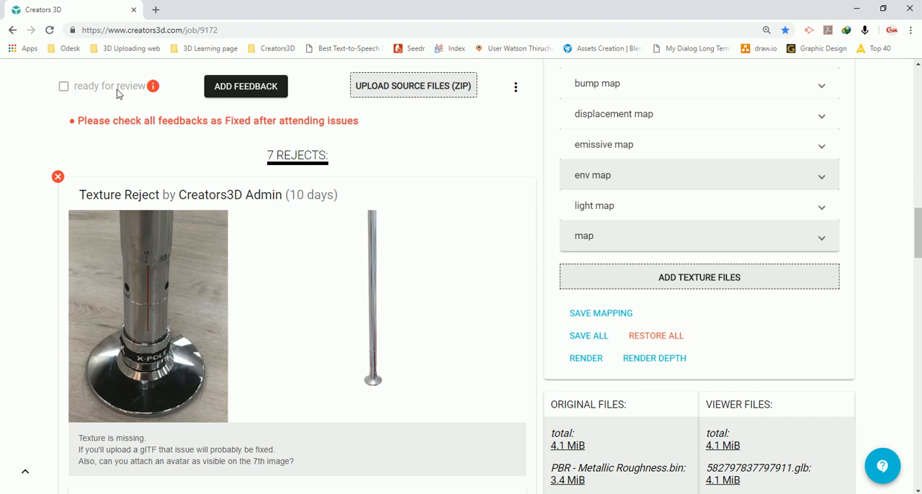
{"action": "scroll", "coordinate": [329, 103], "scroll_direction": "up", "scroll_amount": 2}
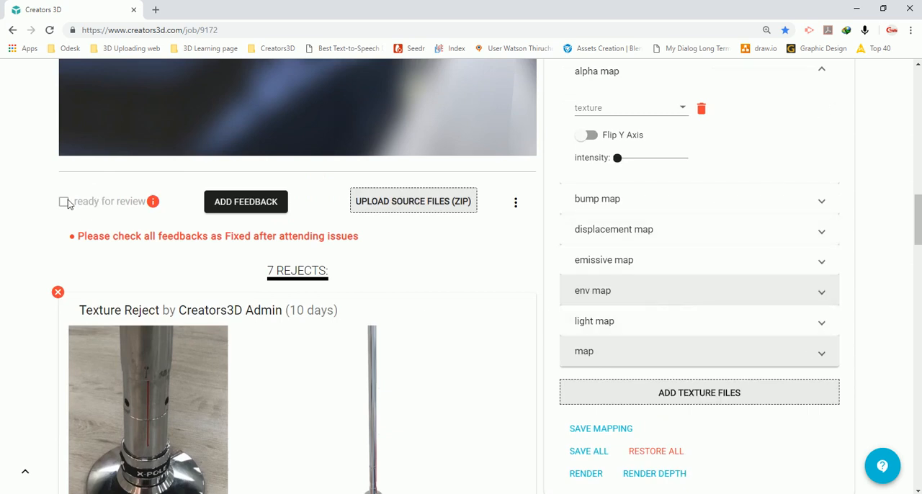
{"action": "scroll", "coordinate": [692, 402], "scroll_direction": "down", "scroll_amount": 2}
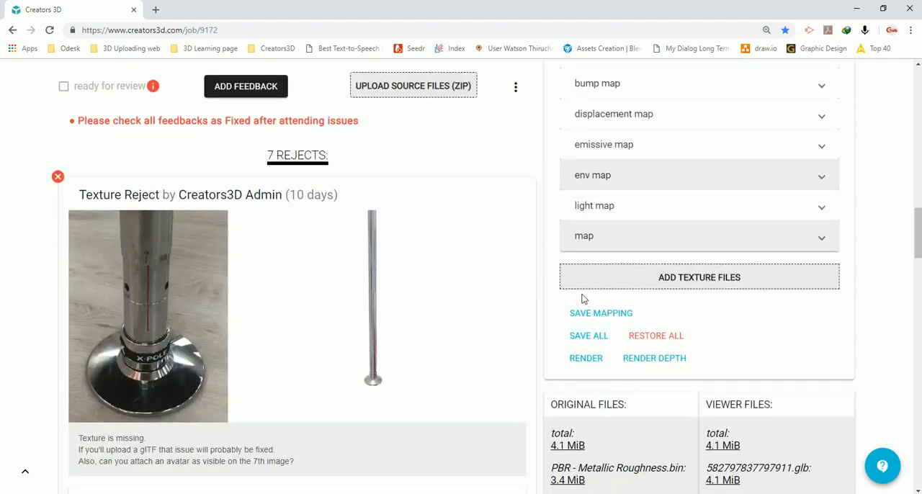
{"action": "scroll", "coordinate": [486, 288], "scroll_direction": "up", "scroll_amount": 4}
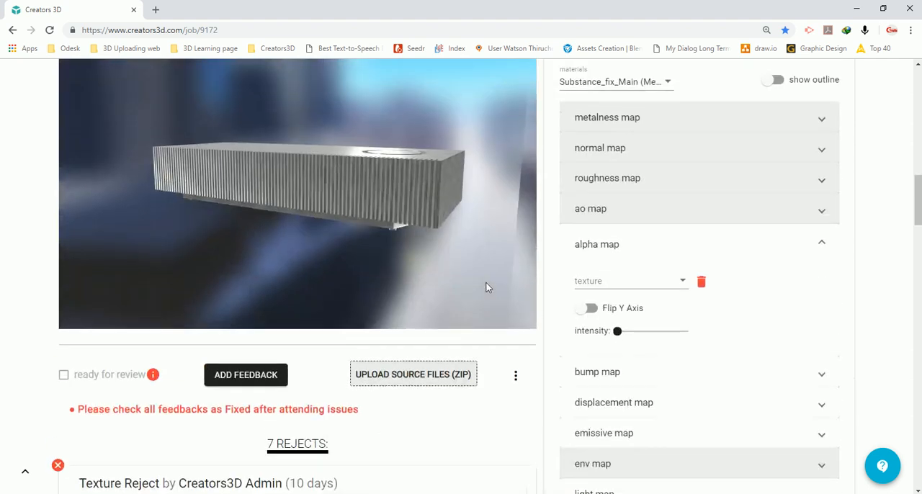
{"action": "left_click_drag", "start_coordinate": [486, 288], "coordinate": [289, 216]}
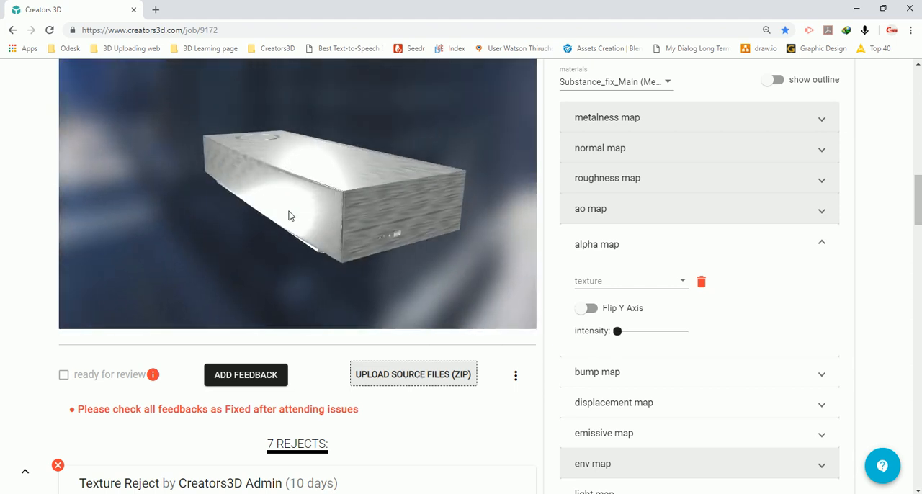
{"action": "scroll", "coordinate": [710, 315], "scroll_direction": "down", "scroll_amount": 4}
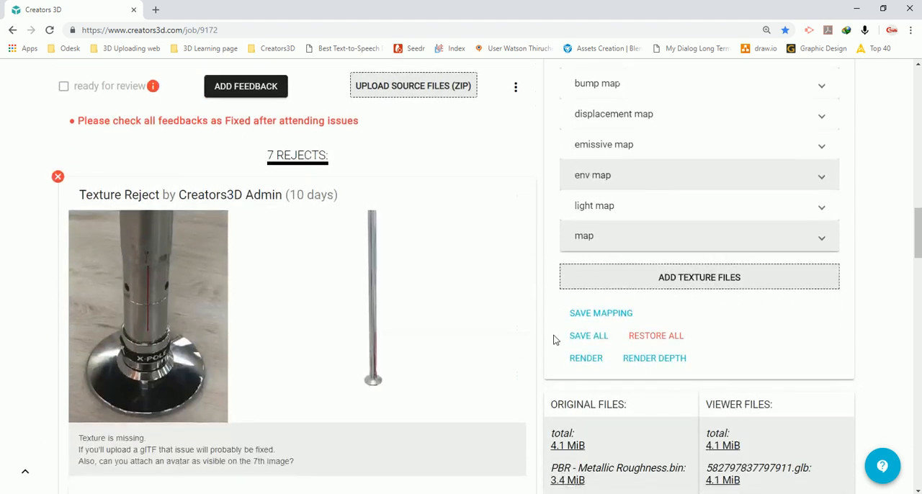
{"action": "scroll", "coordinate": [577, 338], "scroll_direction": "up", "scroll_amount": 4}
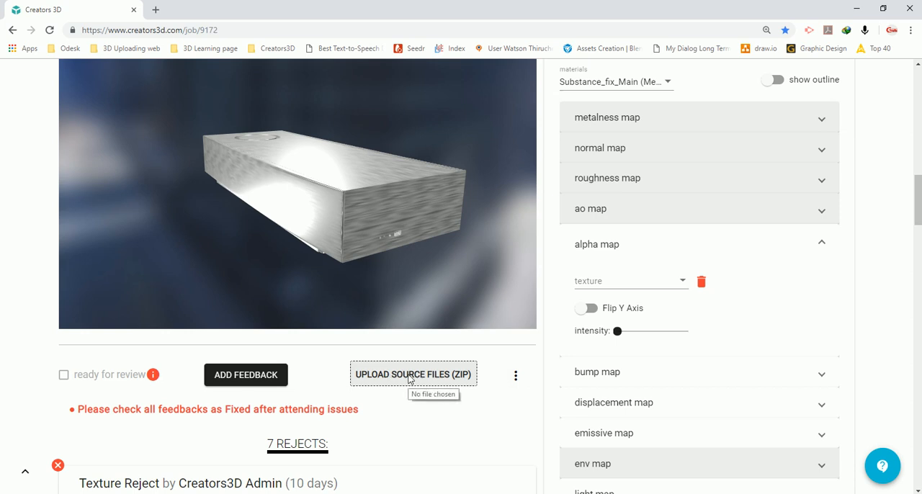
Compare the job's status and edit settings with the source files upload option below the viewer
{"action": "left_click_drag", "start_coordinate": [290, 216], "coordinate": [396, 209]}
{"action": "scroll", "coordinate": [546, 192], "scroll_direction": "up", "scroll_amount": 9}
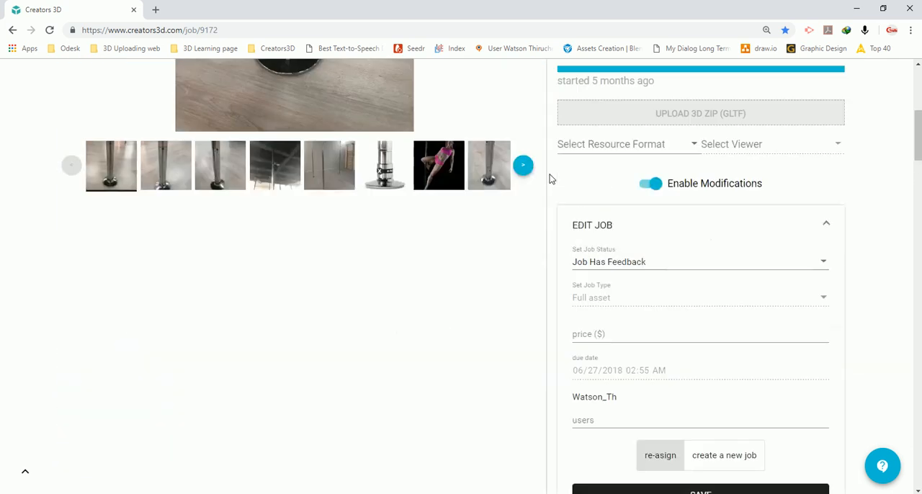
{"action": "scroll", "coordinate": [550, 178], "scroll_direction": "down", "scroll_amount": 9}
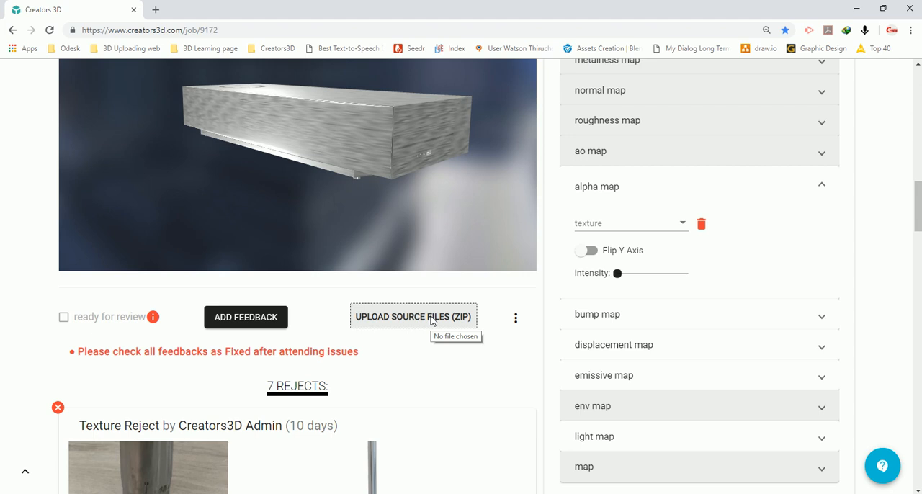
{"action": "scroll", "coordinate": [432, 319], "scroll_direction": "up", "scroll_amount": 3}
{"action": "scroll", "coordinate": [674, 182], "scroll_direction": "down", "scroll_amount": 3}
Inspect the textured model from several sides in the viewer, checking its top, ends and reflections
{"action": "left_click_drag", "start_coordinate": [320, 123], "coordinate": [354, 161]}
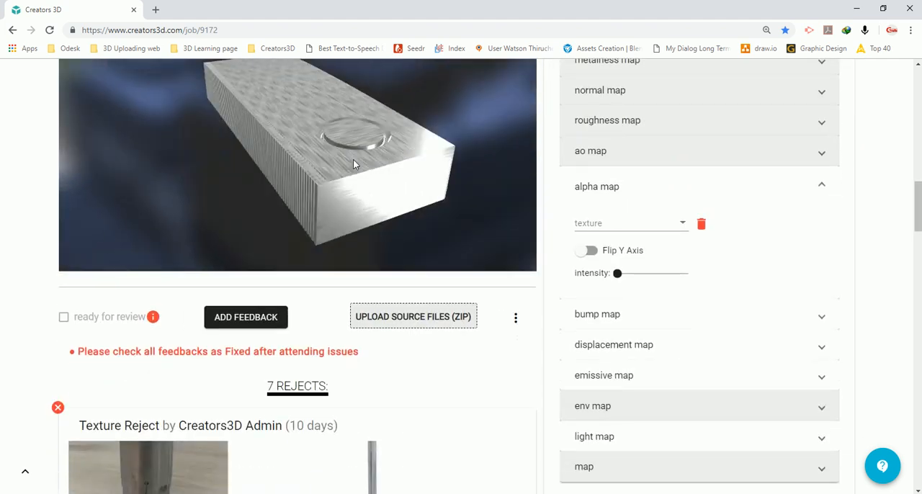
{"action": "scroll", "coordinate": [915, 200], "scroll_direction": "up", "scroll_amount": 10}
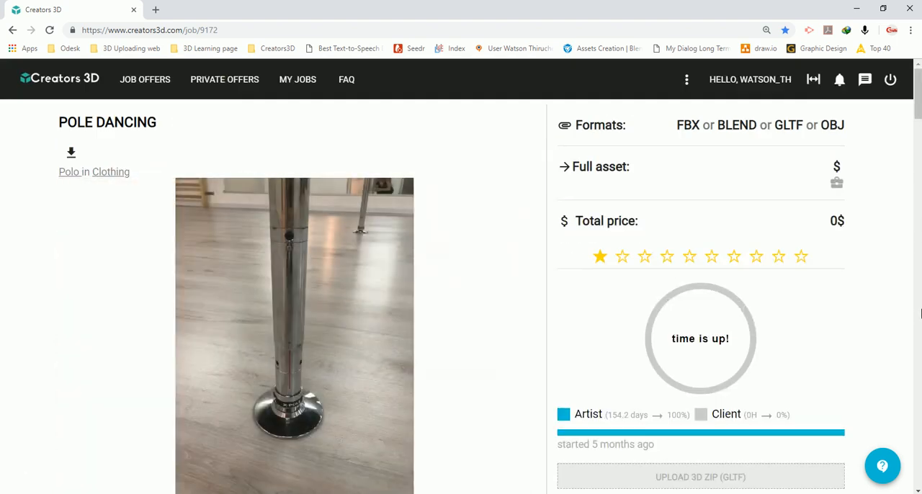
{"action": "scroll", "coordinate": [920, 312], "scroll_direction": "down", "scroll_amount": 3}
{"action": "scroll", "coordinate": [921, 312], "scroll_direction": "down", "scroll_amount": 10}
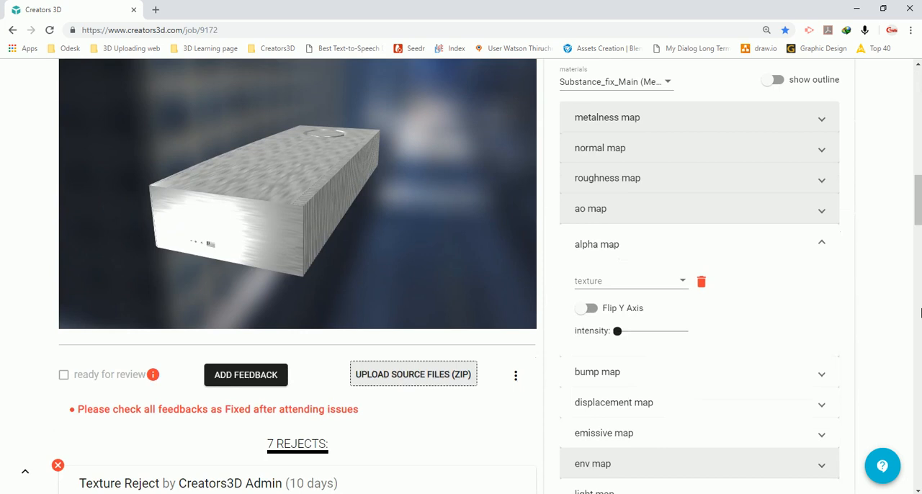
{"action": "scroll", "coordinate": [920, 312], "scroll_direction": "up", "scroll_amount": 2}
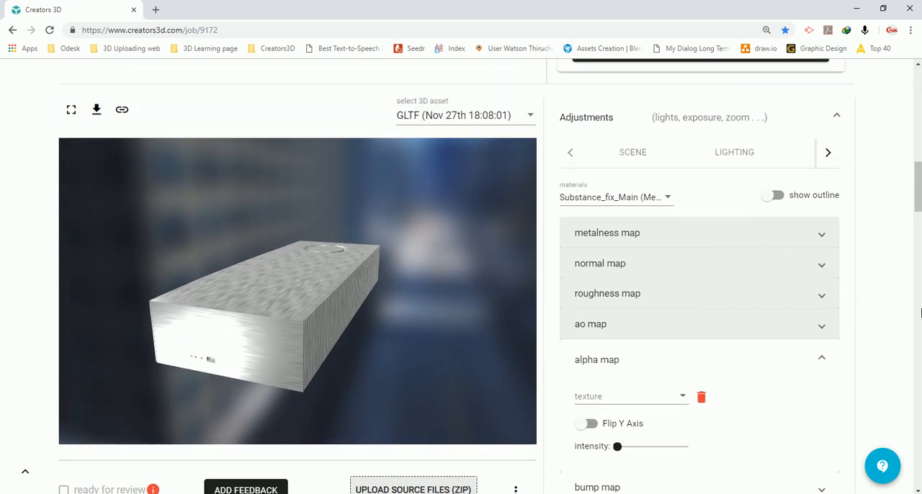
{"action": "left_click_drag", "start_coordinate": [173, 325], "coordinate": [380, 314]}
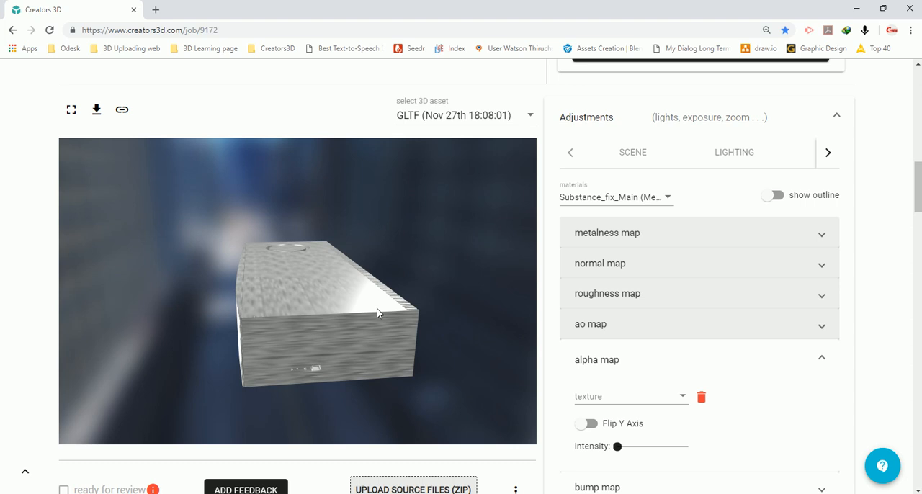
{"action": "left_click_drag", "start_coordinate": [377, 309], "coordinate": [327, 304]}
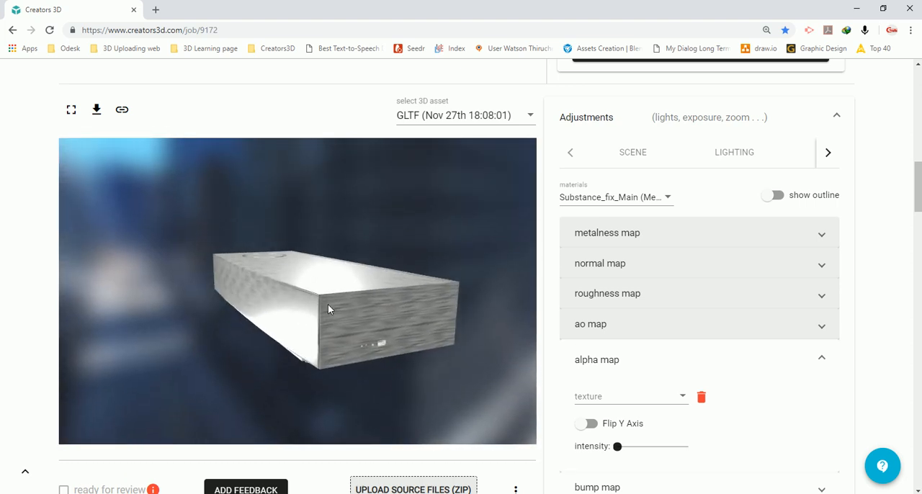